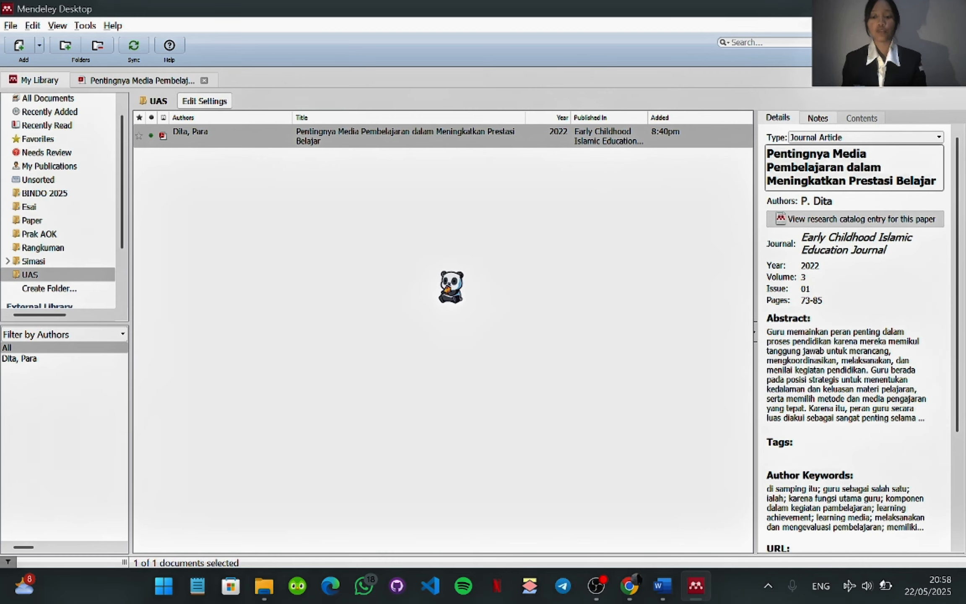
Step: Switch to Word and review the exam instructions for the Mendeley video
key(alt+Tab)
key(Tab)
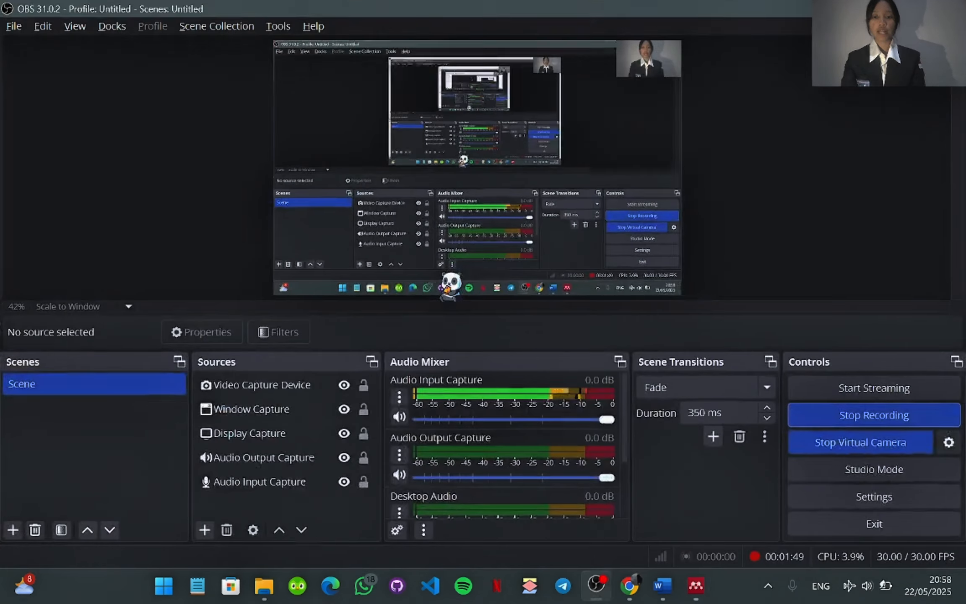
key(alt+Tab)
key(Tab)
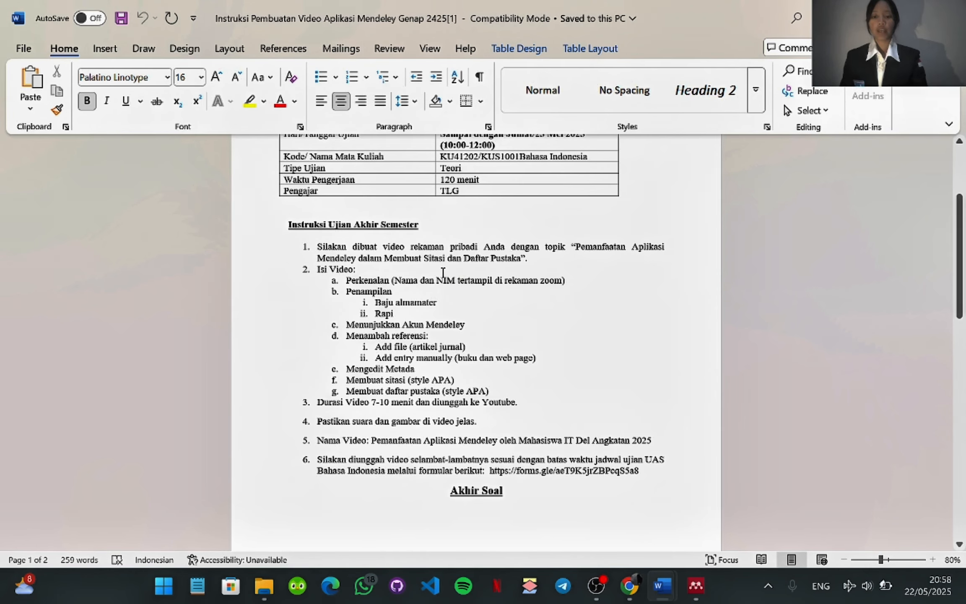
scroll(442, 273, down, 2)
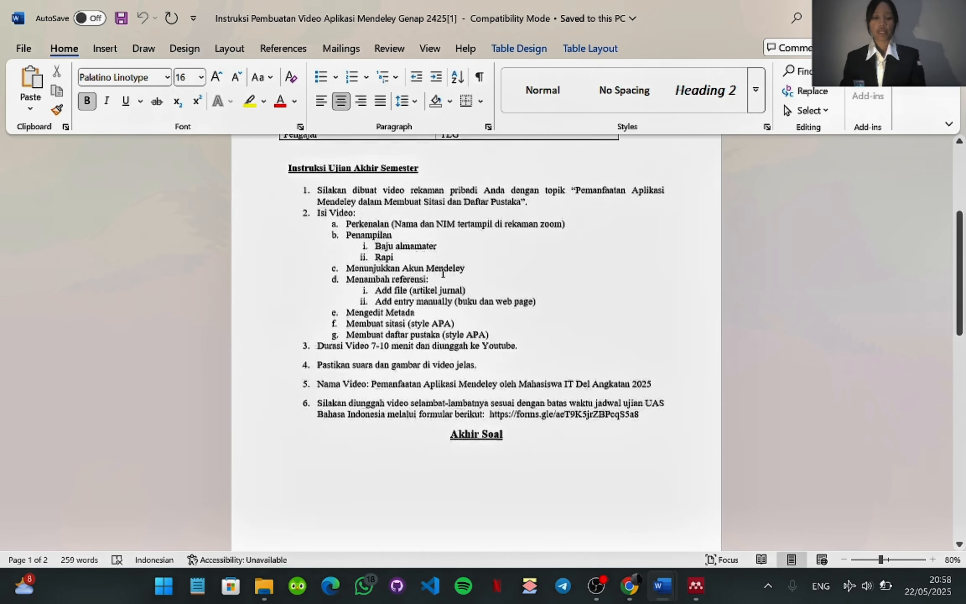
Step: Return to Mendeley Desktop, start a manual document entry and set its type to Book
click(699, 591)
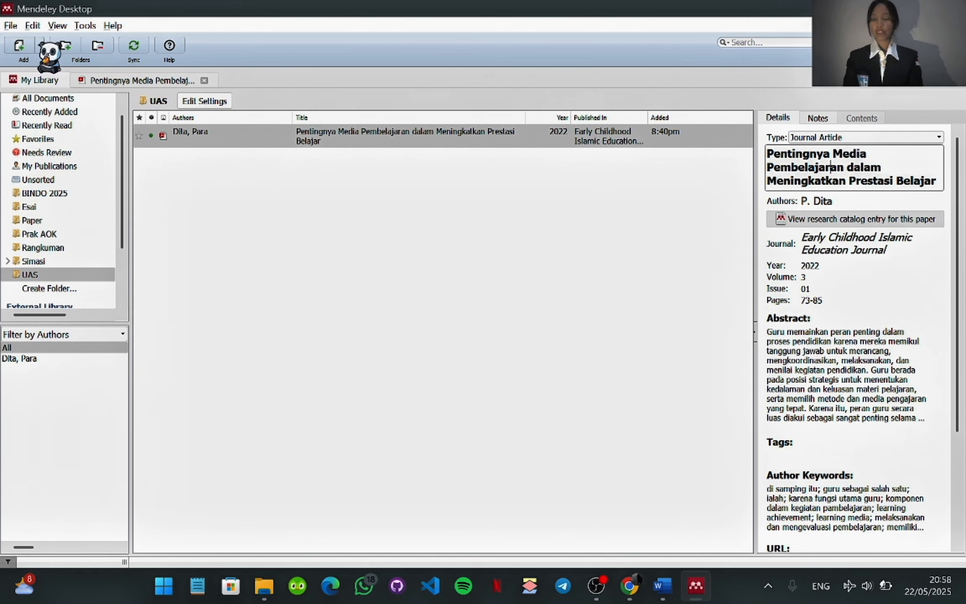
click(20, 46)
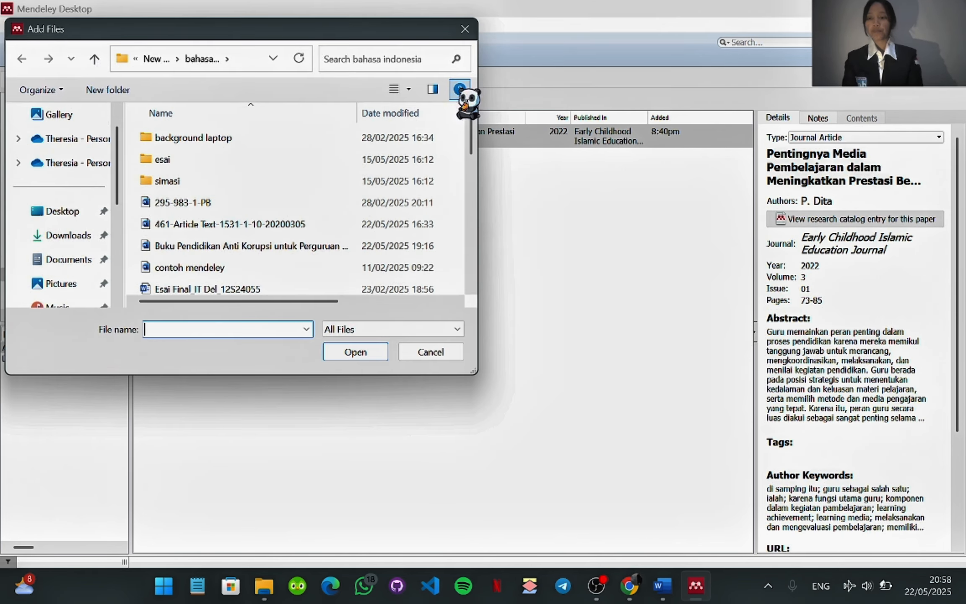
click(465, 29)
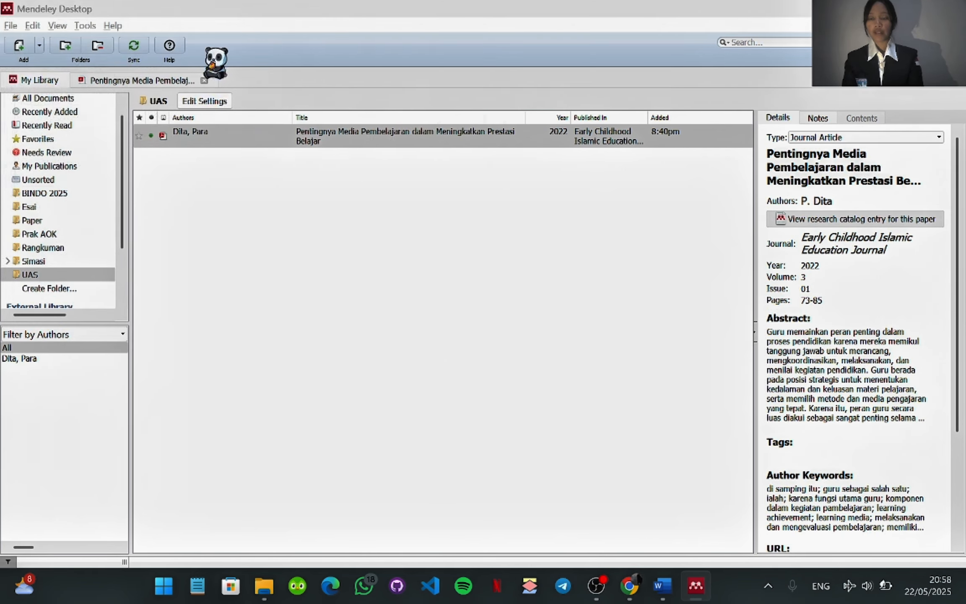
click(40, 45)
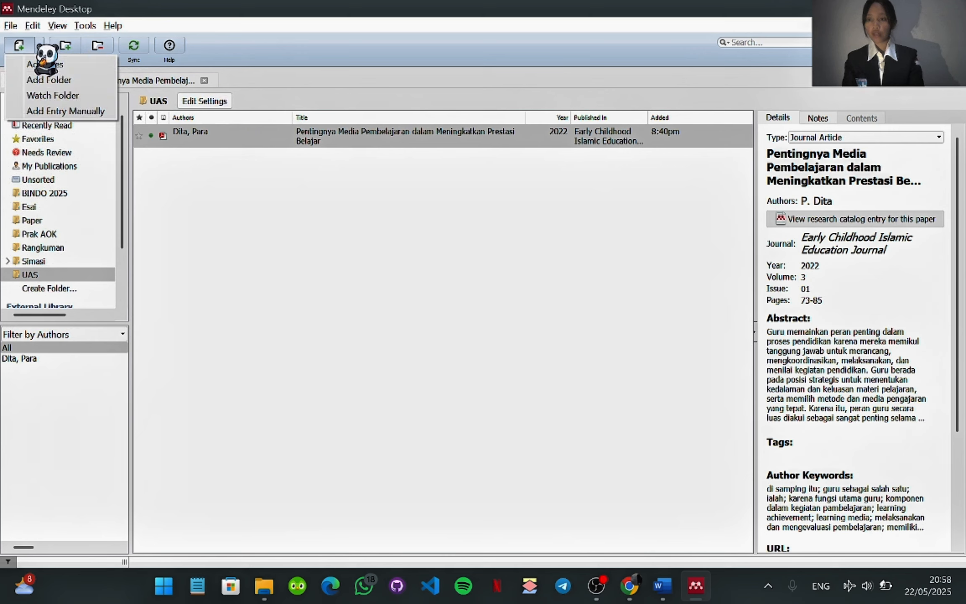
click(69, 110)
click(486, 185)
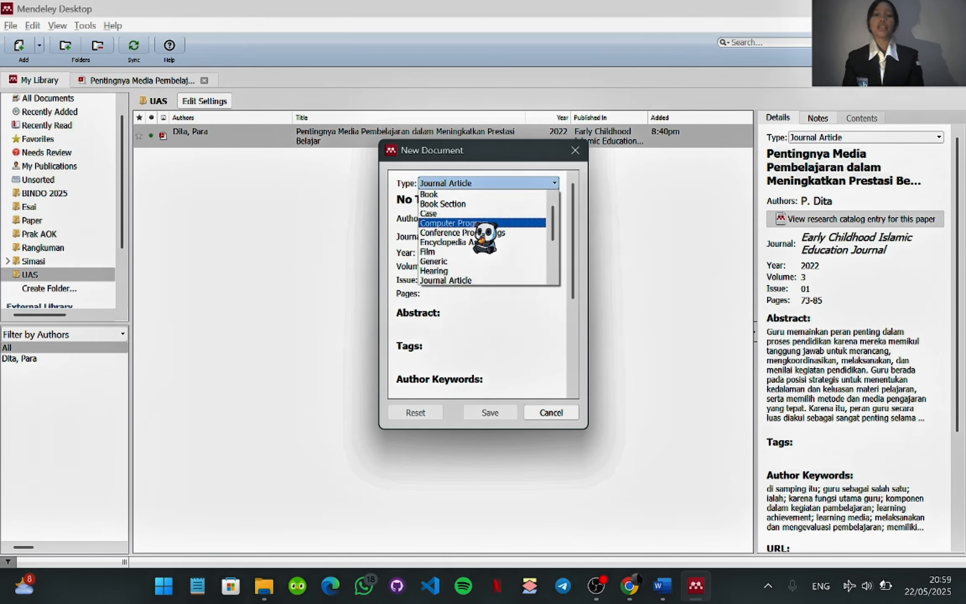
click(459, 194)
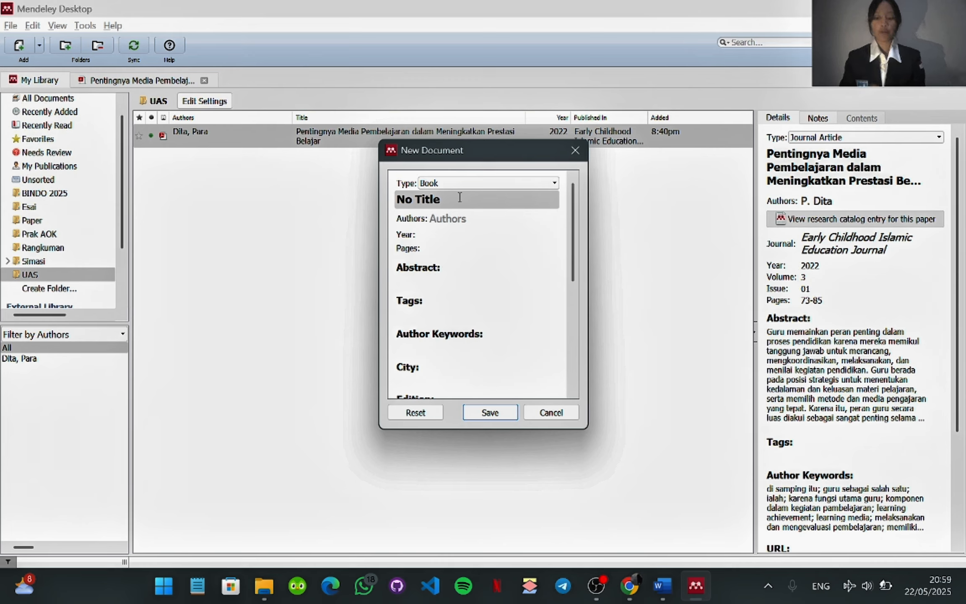
Step: Switch to the OLIS library page in Chrome and close the open book details window
key(alt+Tab)
key(alt+Tab)
key(Tab)
key(Tab)
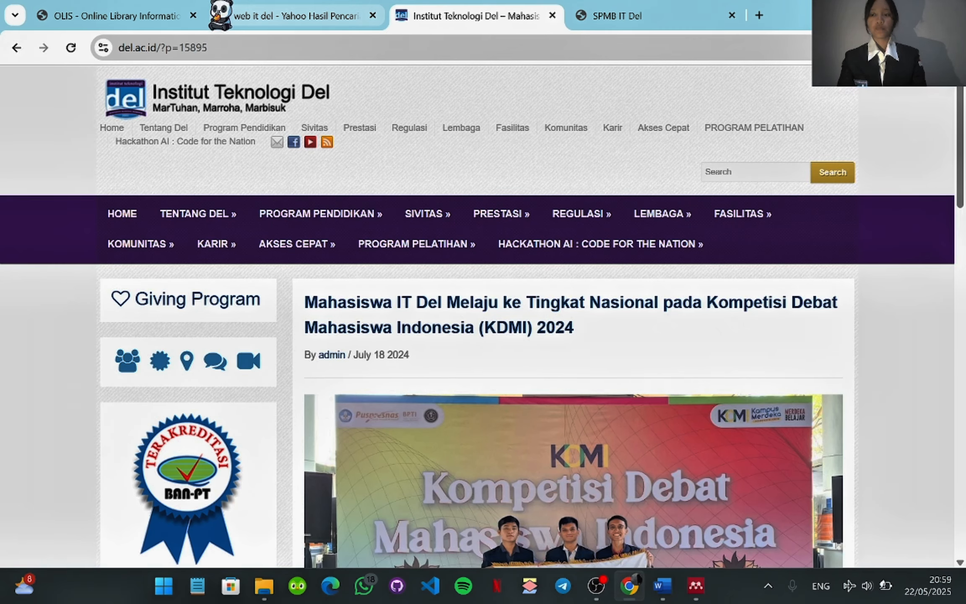
click(117, 16)
scroll(368, 177, up, 3)
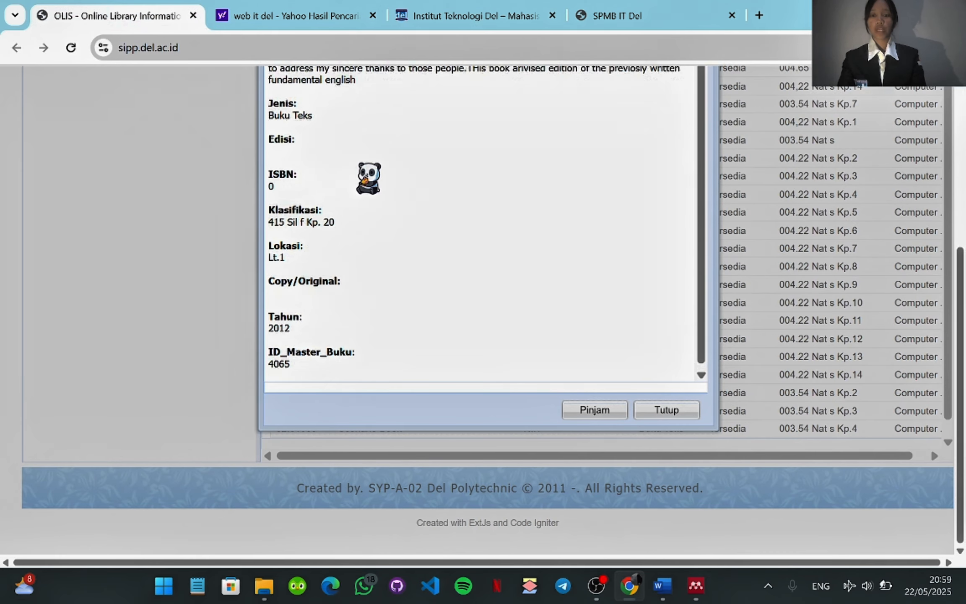
click(677, 411)
scroll(457, 195, up, 5)
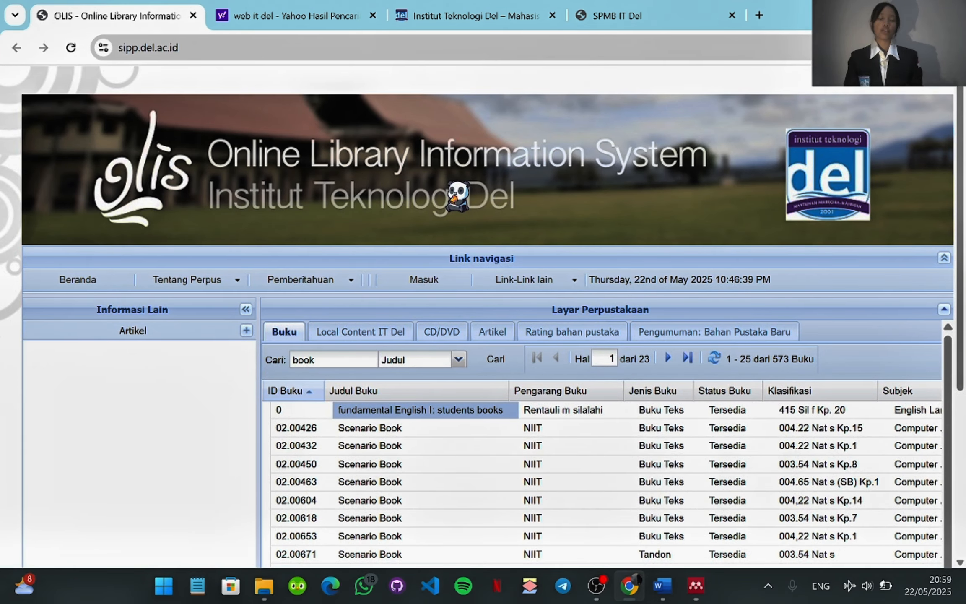
Step: Clear the search text "book" and sort the library's book list by title
drag(348, 359, 211, 350)
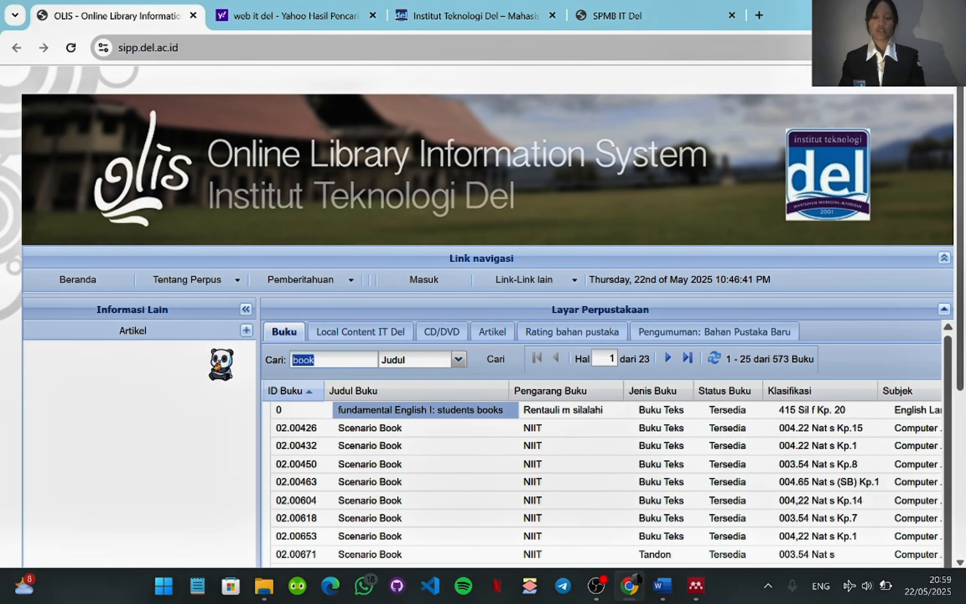
click(410, 391)
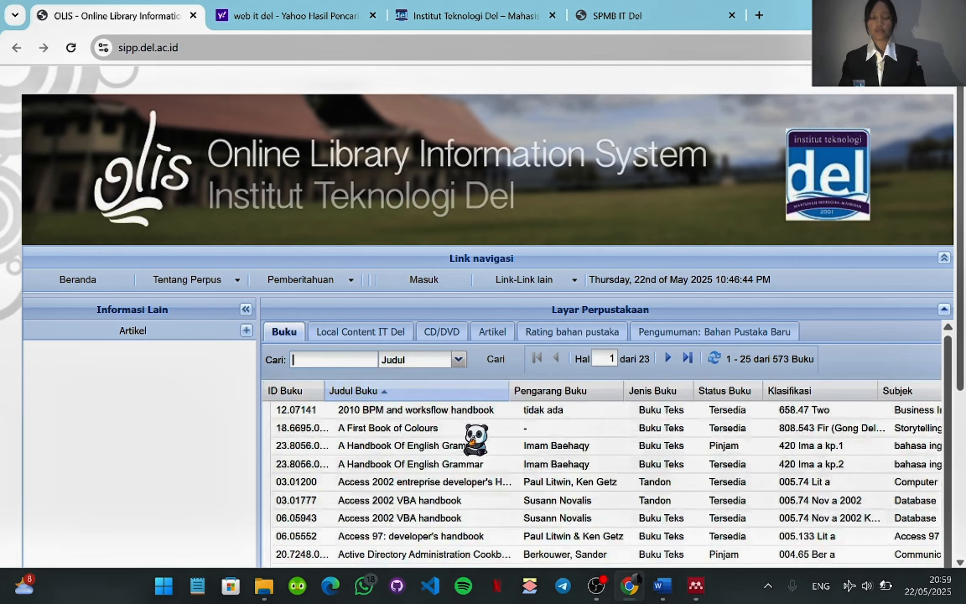
scroll(474, 431, down, 4)
scroll(476, 438, down, 5)
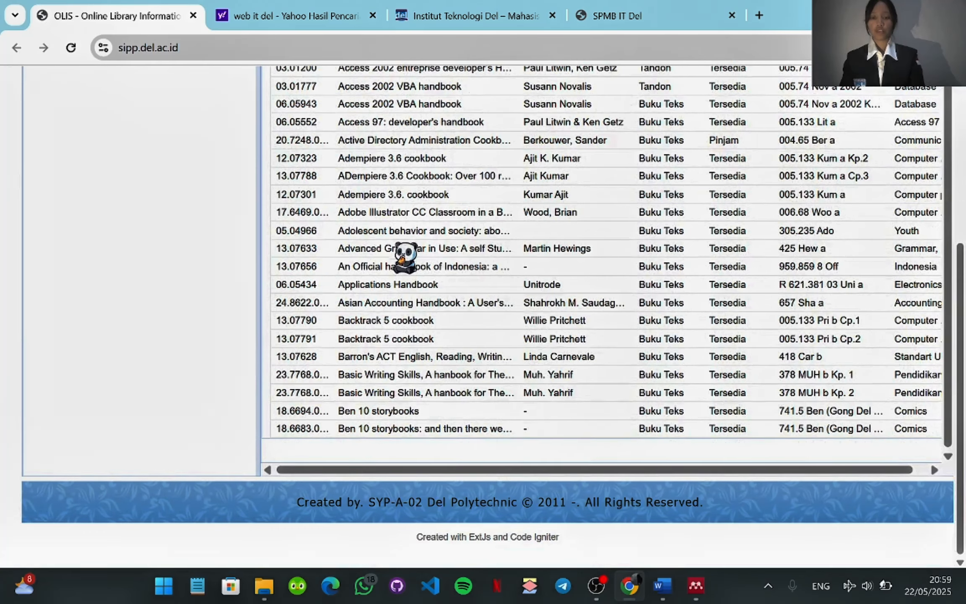
Step: Open the details of the Active Directory Administration Cookbook, examine them and close the record
click(389, 141)
scroll(417, 499, down, 3)
scroll(416, 351, down, 1)
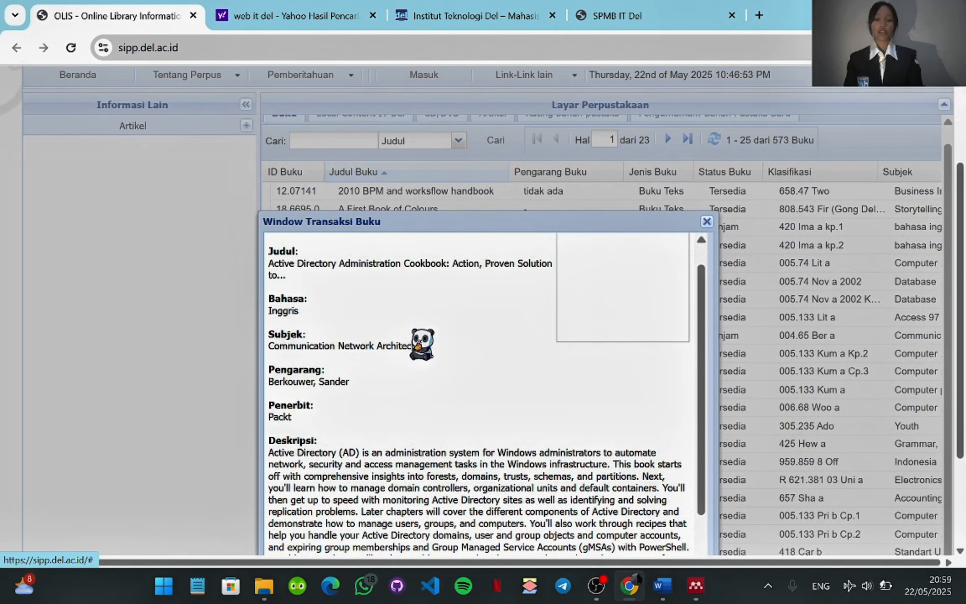
scroll(419, 344, up, 1)
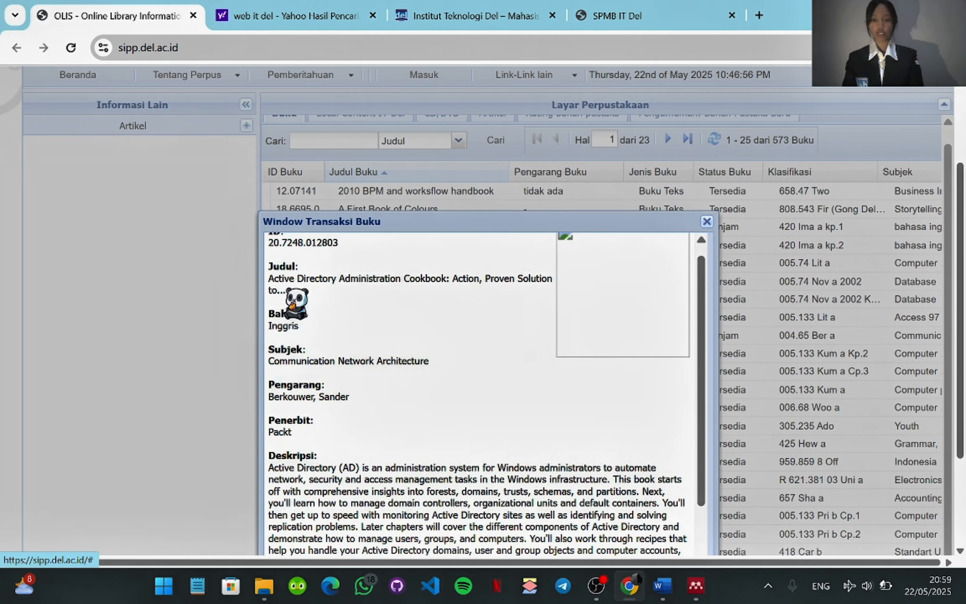
drag(287, 289, 268, 279)
click(707, 221)
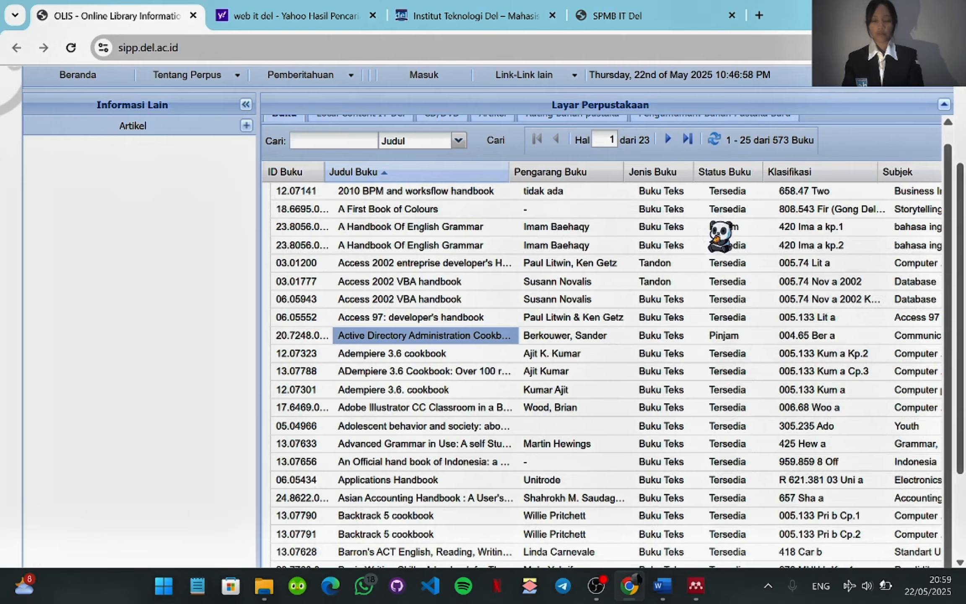
Step: Open the record of "Access 2002 entreprise developer's HandbookTM" and copy its full title
scroll(608, 378, down, 1)
scroll(619, 390, down, 2)
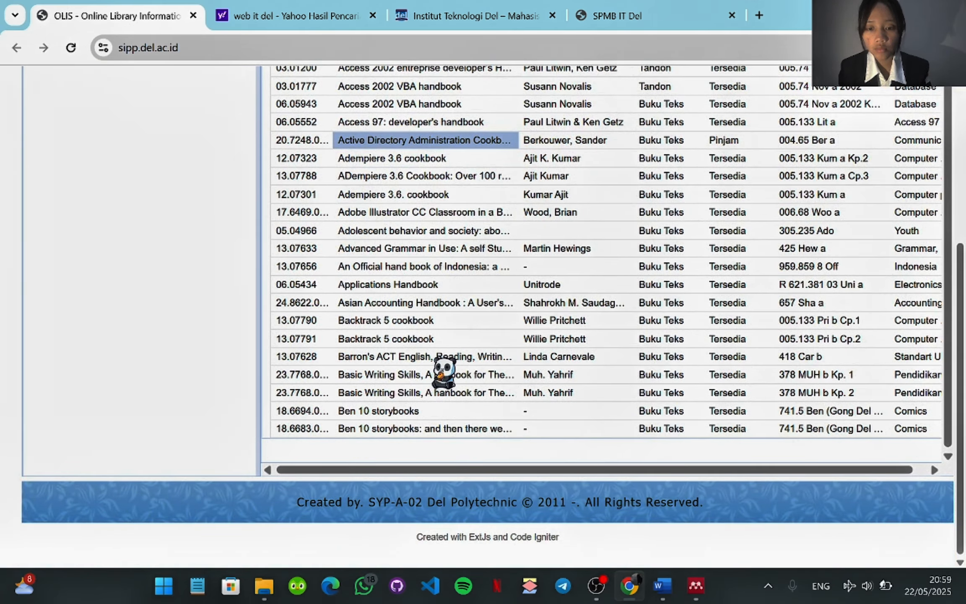
scroll(438, 282, up, 3)
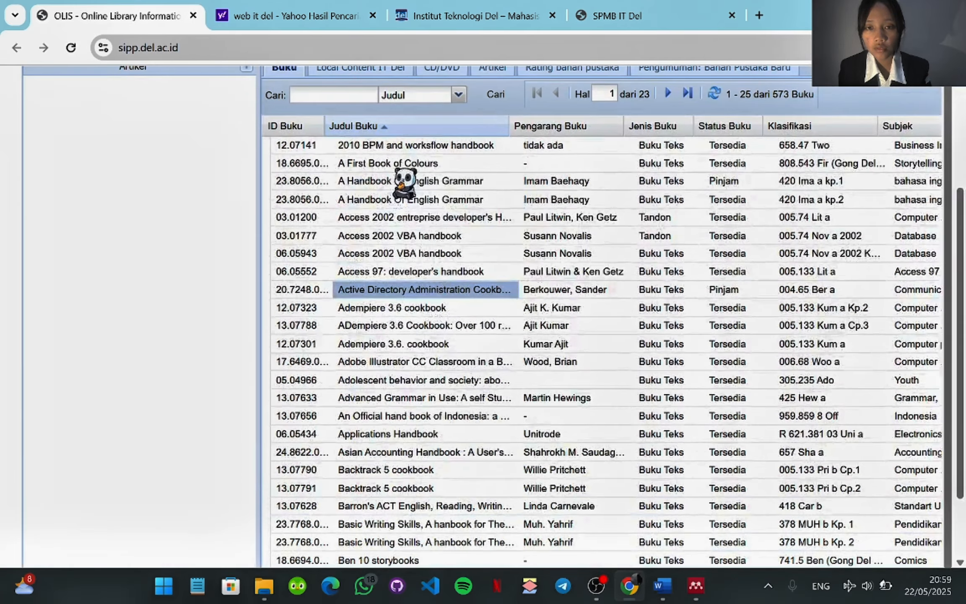
double_click(394, 217)
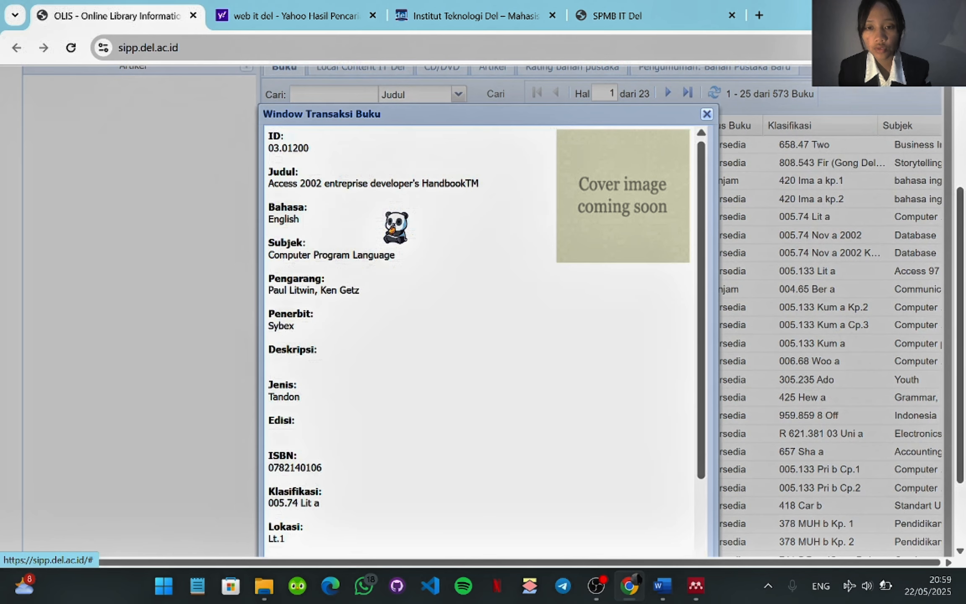
scroll(456, 219, down, 1)
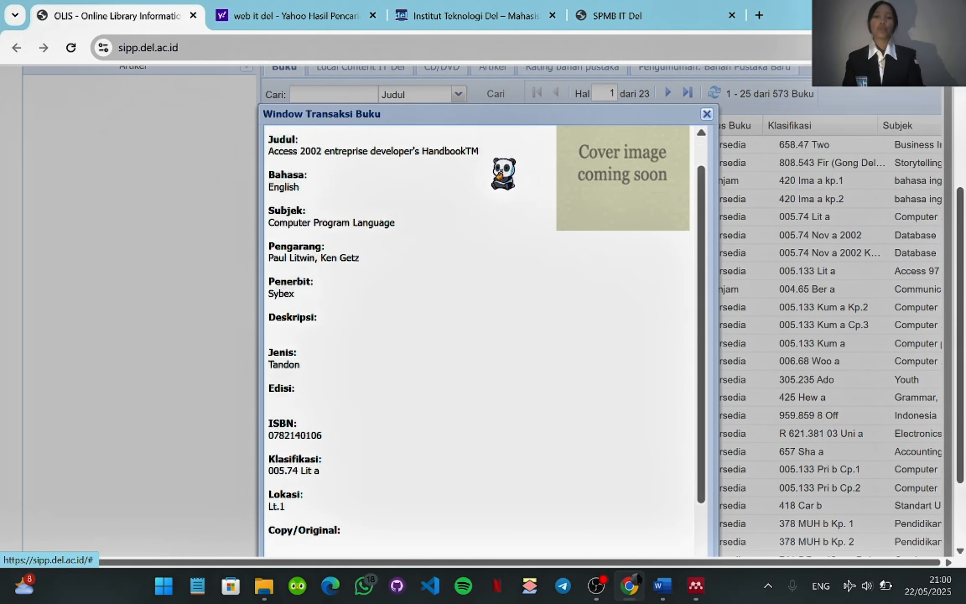
drag(482, 175, 268, 180)
key(ctrl+c)
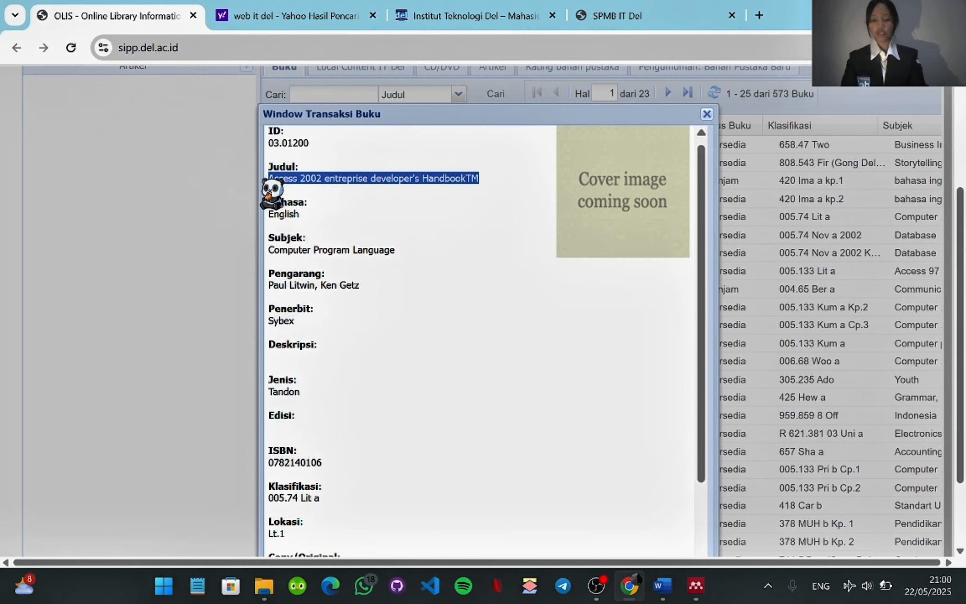
Step: Switch to Mendeley Desktop and replace the new book entry's title with "Access 2002 entreprise developer's HandbookTM"
key(alt+Tab)
key(alt+Tab)
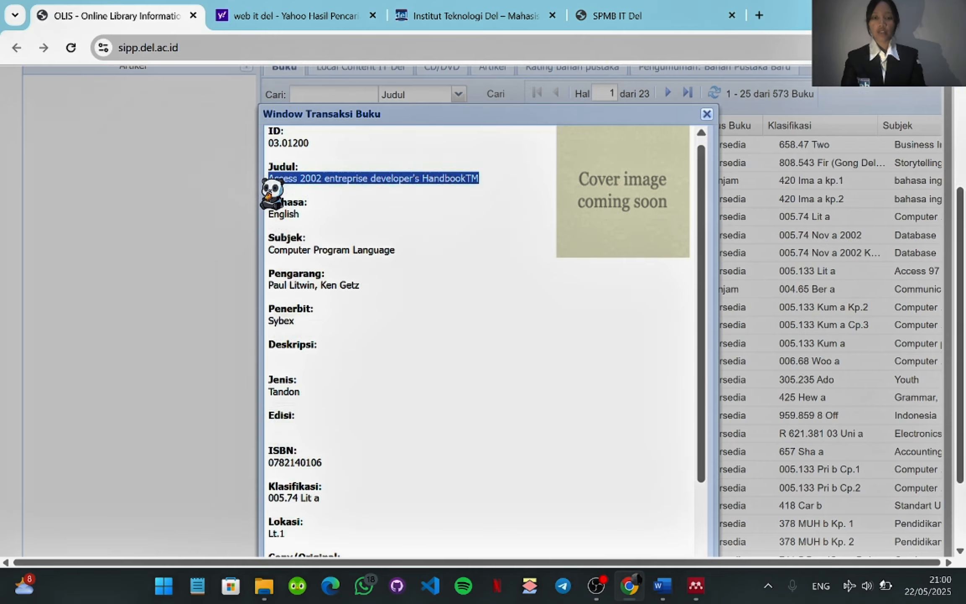
key(alt+Tab)
key(alt+Tab)
click(451, 196)
key(ctrl+a)
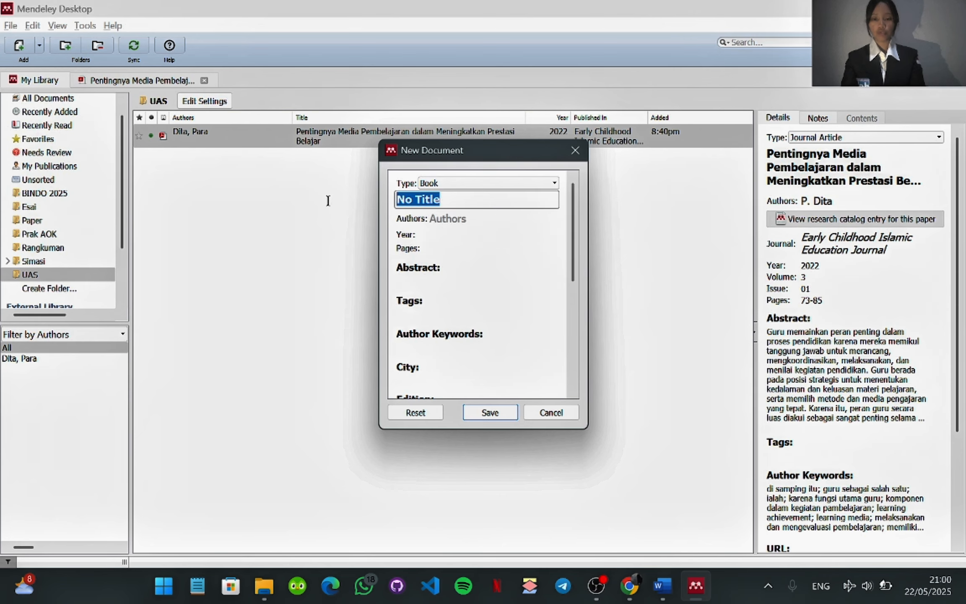
key(ctrl+v)
Step: Try to transfer the authors from the library record into the book entry's Authors field, and clear the pasted text
key(alt+Tab)
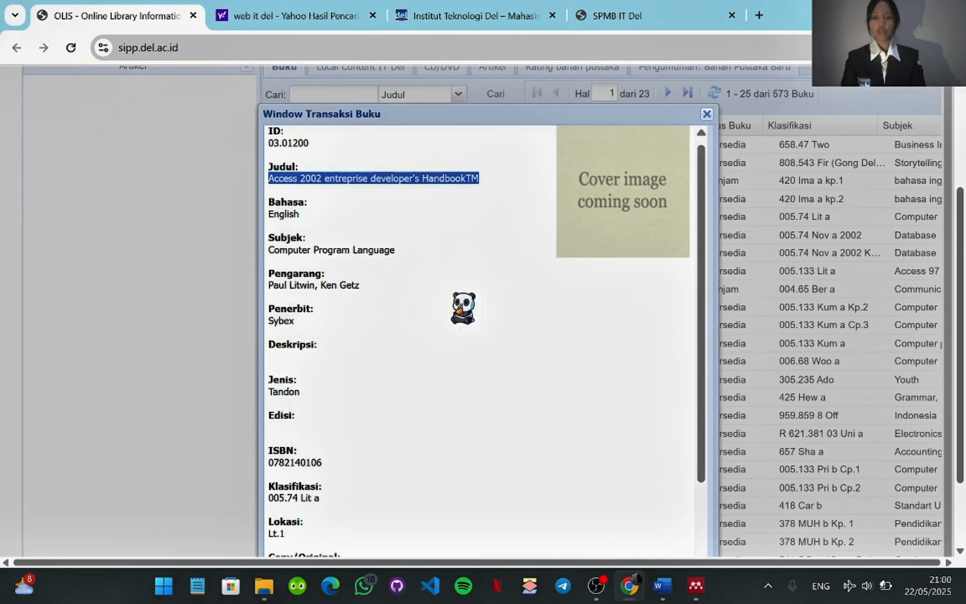
scroll(388, 266, down, 3)
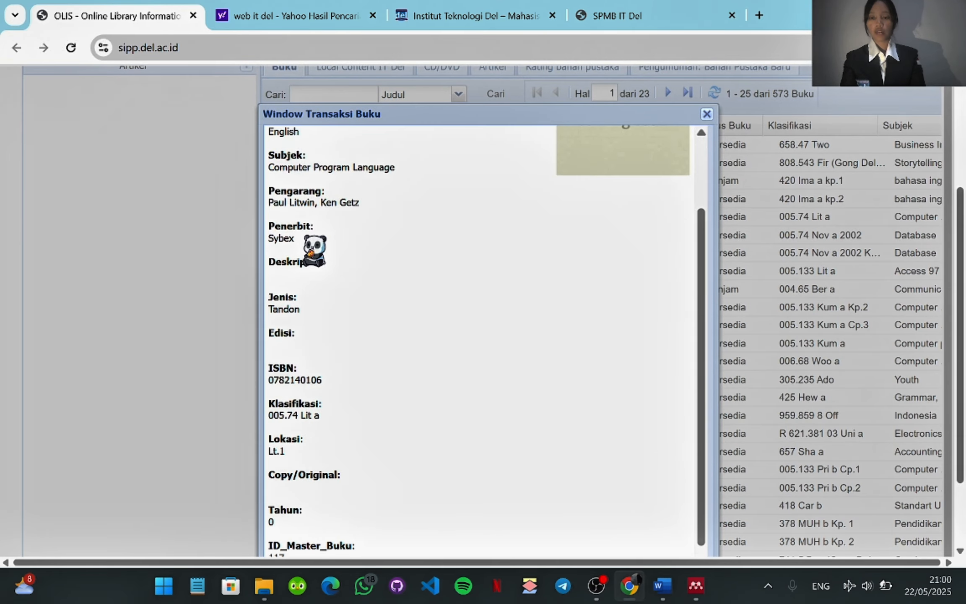
drag(361, 203, 271, 216)
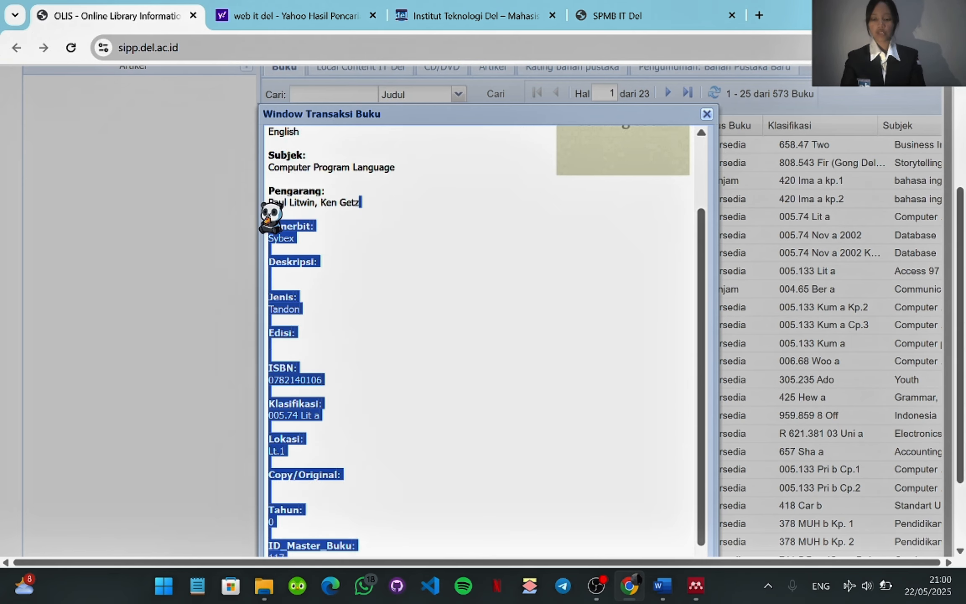
key(alt+Tab)
click(444, 233)
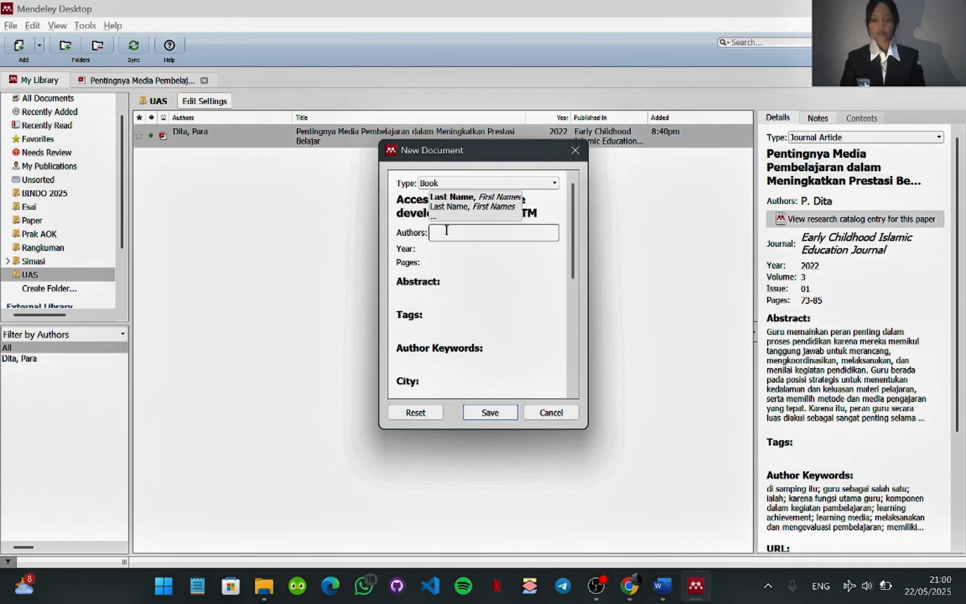
key(ctrl+v)
scroll(463, 267, up, 5)
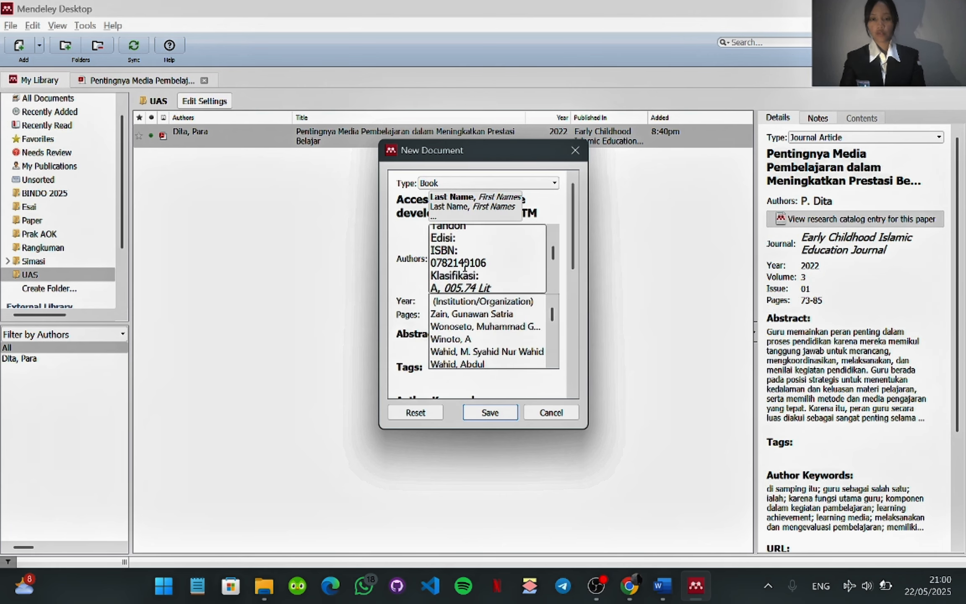
key(ctrl+a)
key(BackSpace)
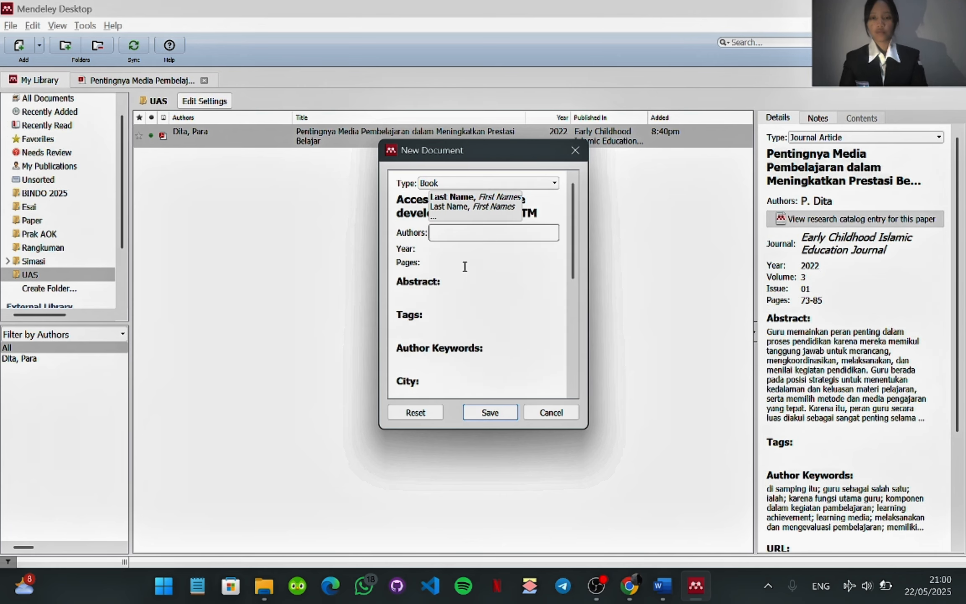
Step: Copy only the authors' names from the library record in Chrome and paste them into the Mendeley entry's Authors field
key(alt+Tab)
click(374, 211)
drag(374, 212, 271, 202)
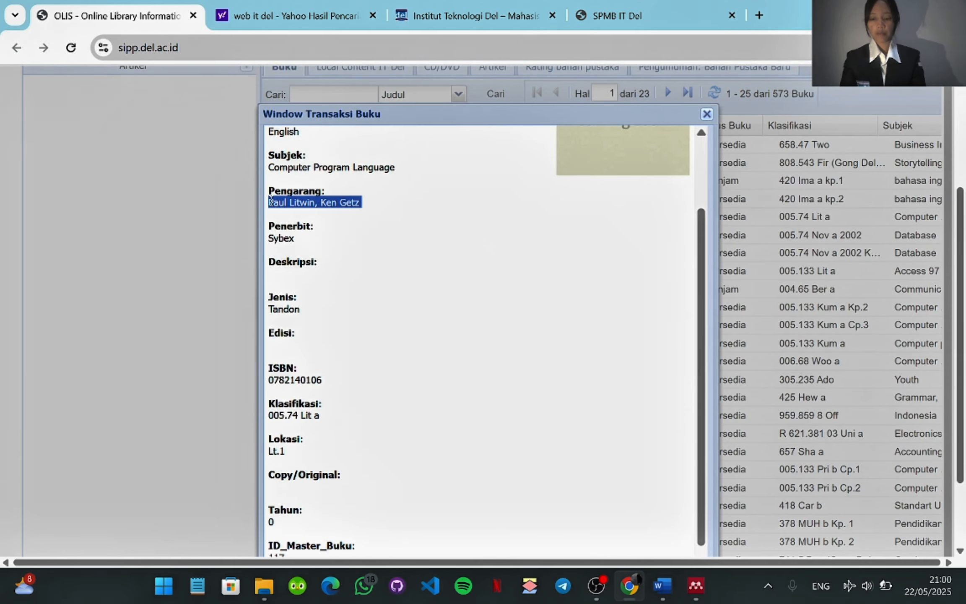
key(ctrl+c)
key(alt+Tab)
click(452, 246)
key(ctrl+v)
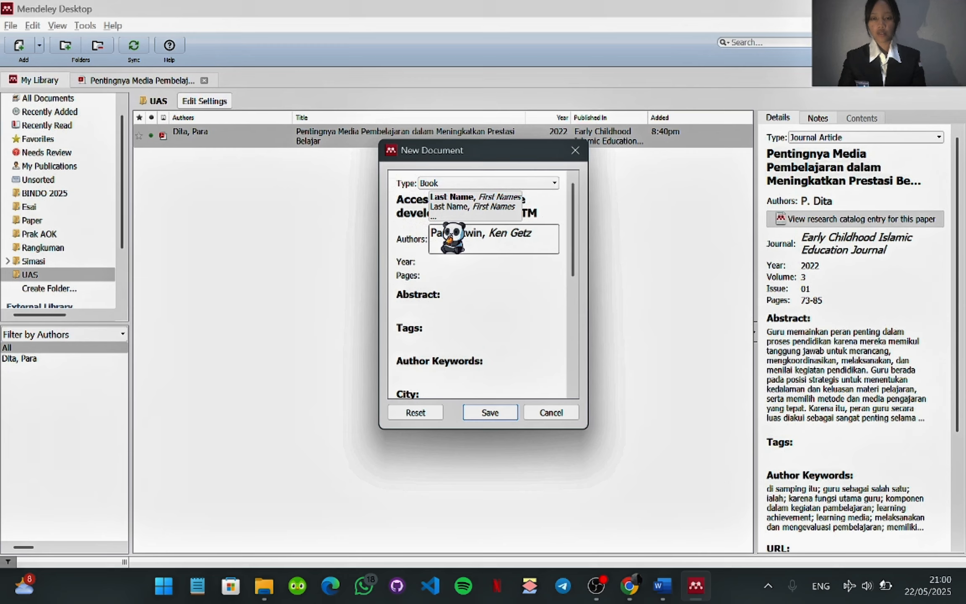
click(446, 262)
Step: Check the publication year in the library record in Chrome and return to the Mendeley book entry
key(alt+Tab)
scroll(452, 279, down, 5)
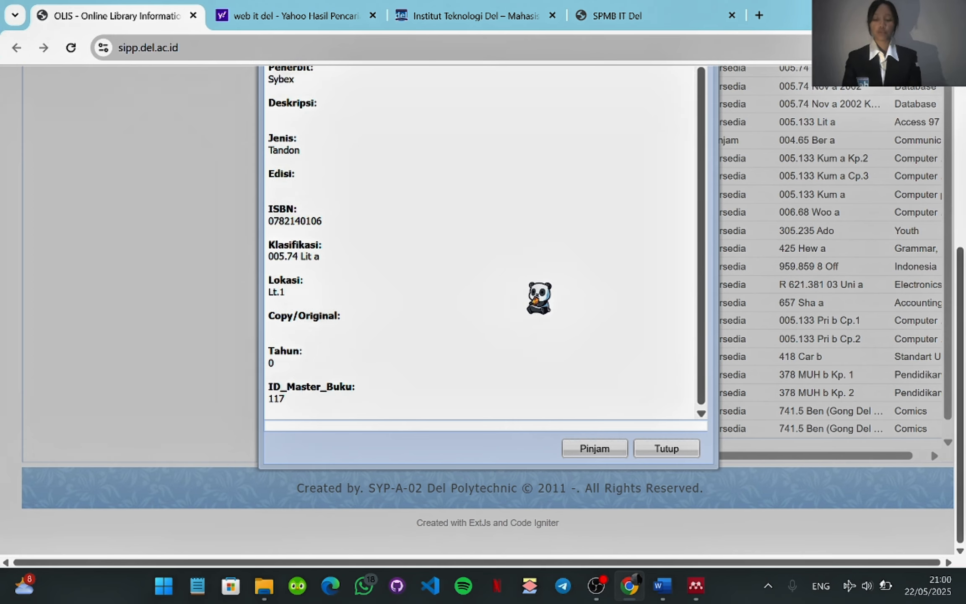
key(alt+Tab)
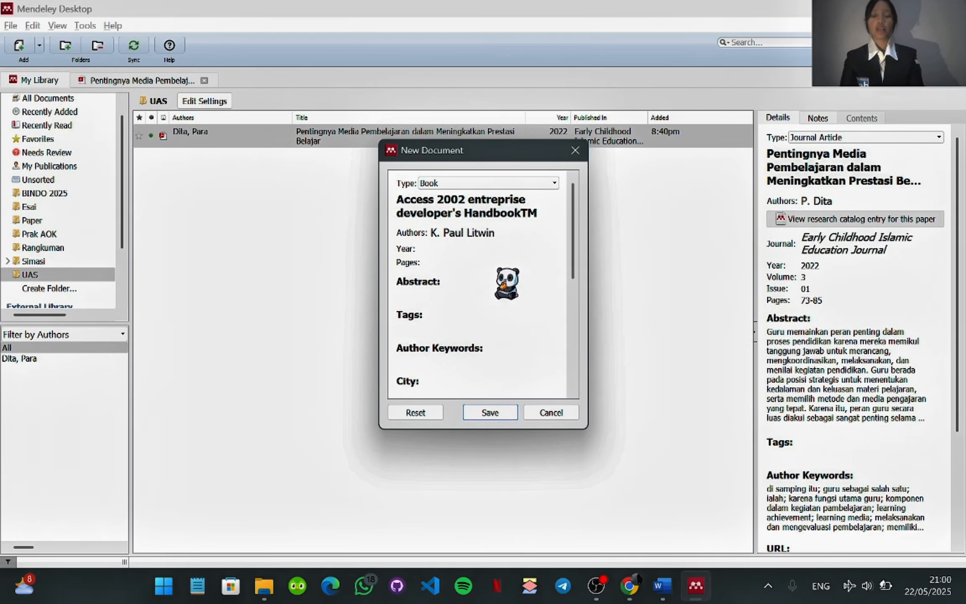
Step: Copy the publisher "Sybex" from the library record in Chrome and paste it into the Mendeley book entry's Publisher field
key(alt+Tab)
scroll(506, 284, up, 3)
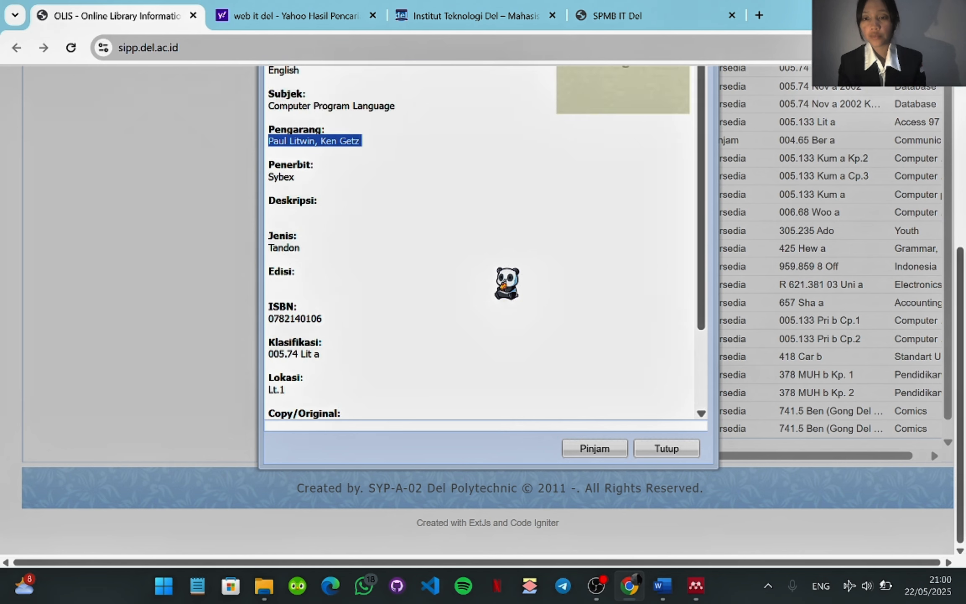
click(286, 176)
double_click(286, 176)
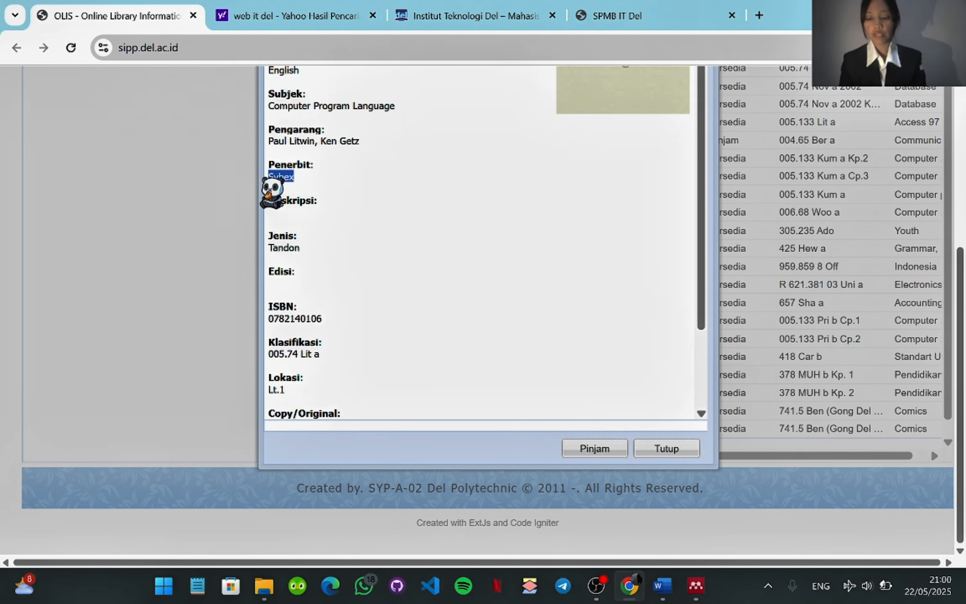
key(alt+Tab)
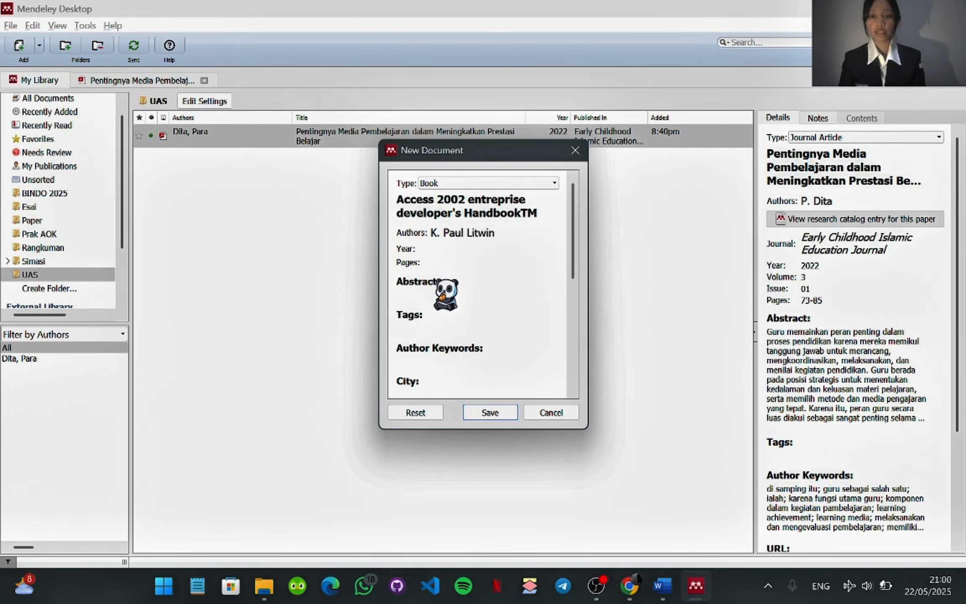
scroll(445, 294, down, 1)
scroll(446, 294, down, 2)
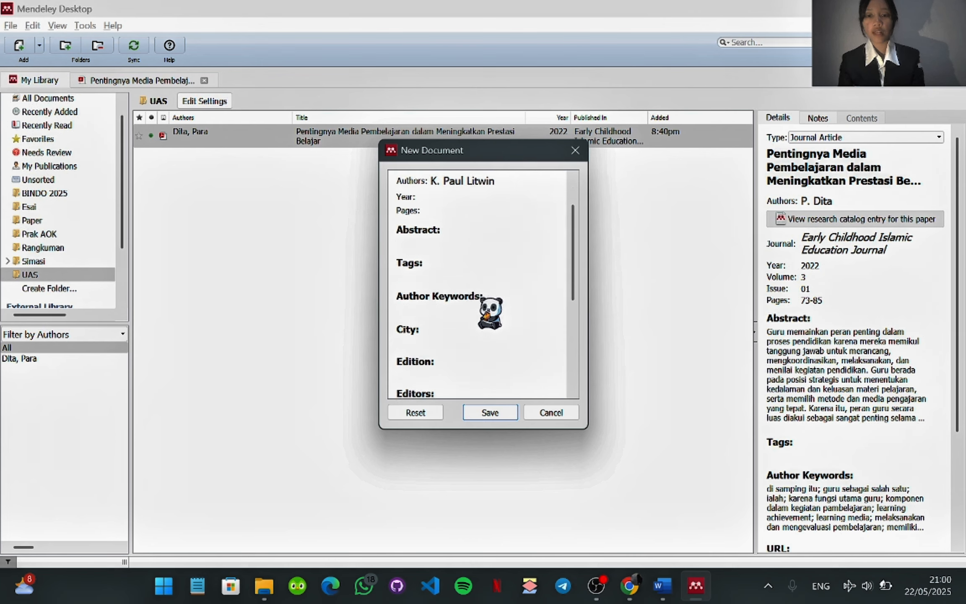
scroll(448, 276, down, 2)
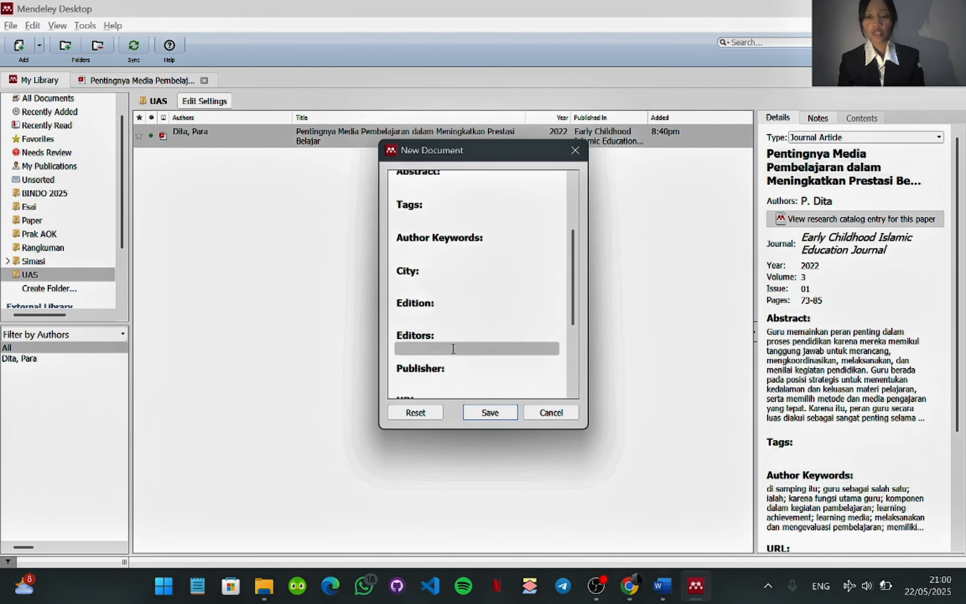
click(451, 381)
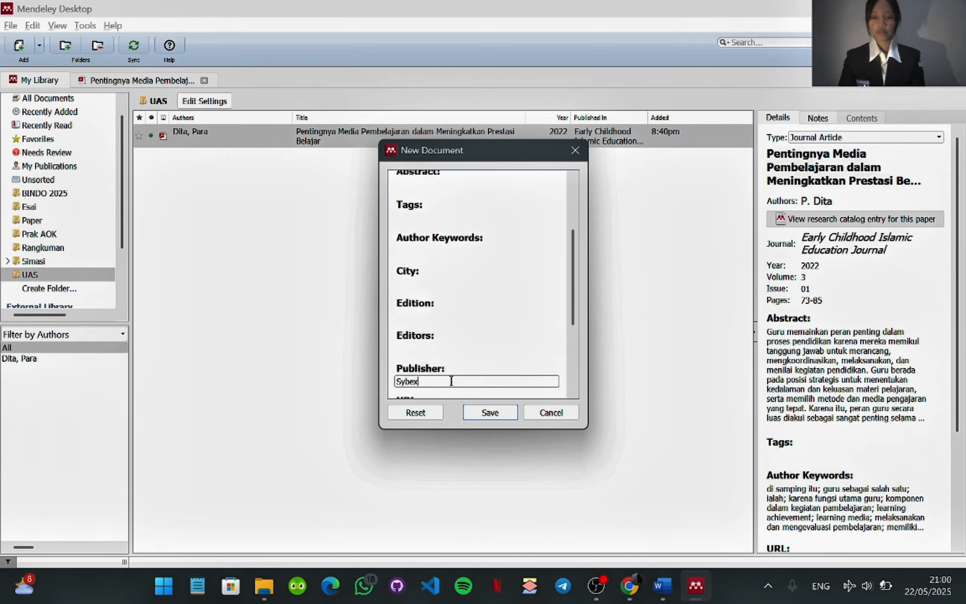
key(alt+Tab)
scroll(459, 394, down, 3)
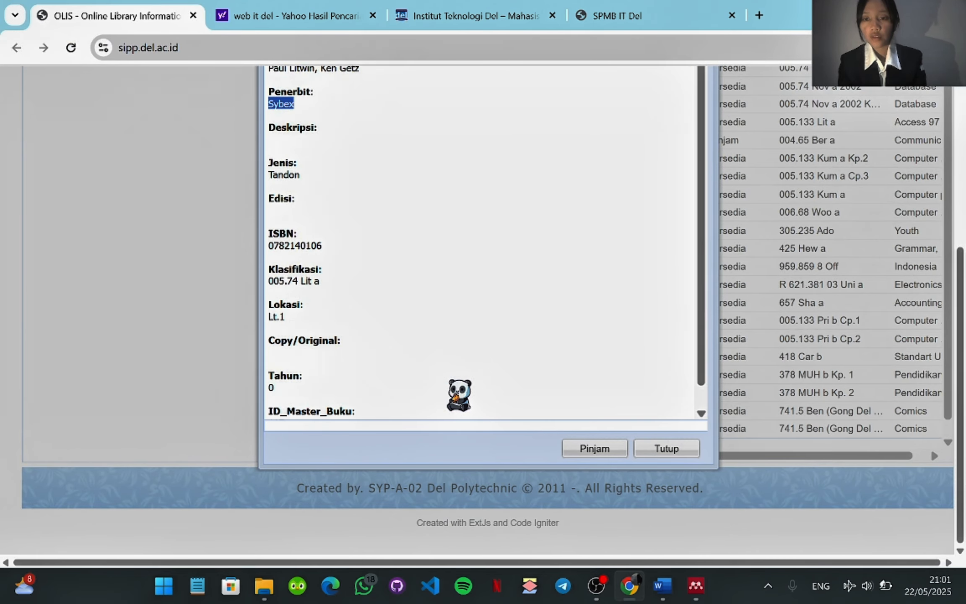
scroll(459, 394, down, 2)
key(alt+Tab)
key(ctrl+v)
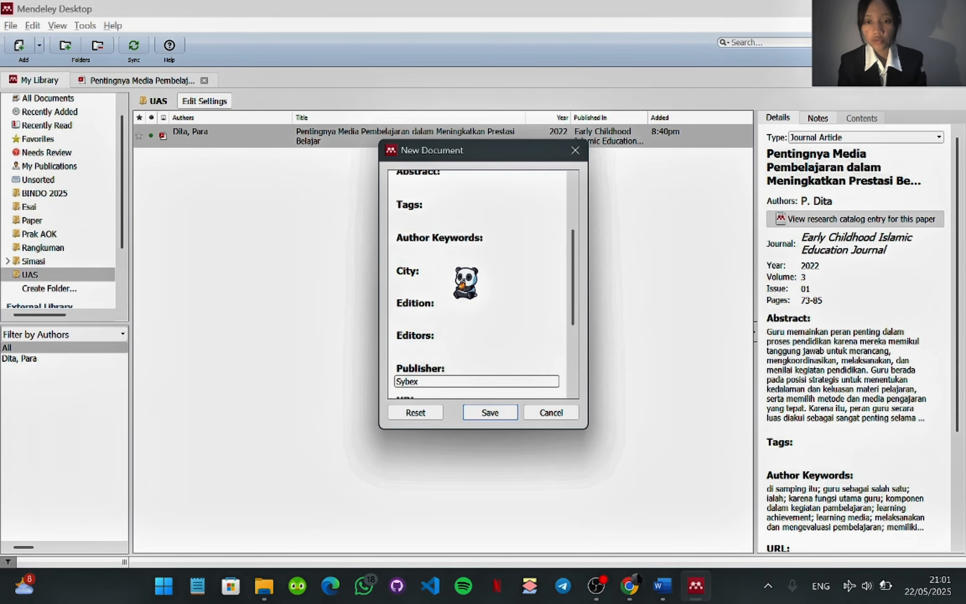
scroll(465, 283, up, 2)
scroll(466, 283, down, 6)
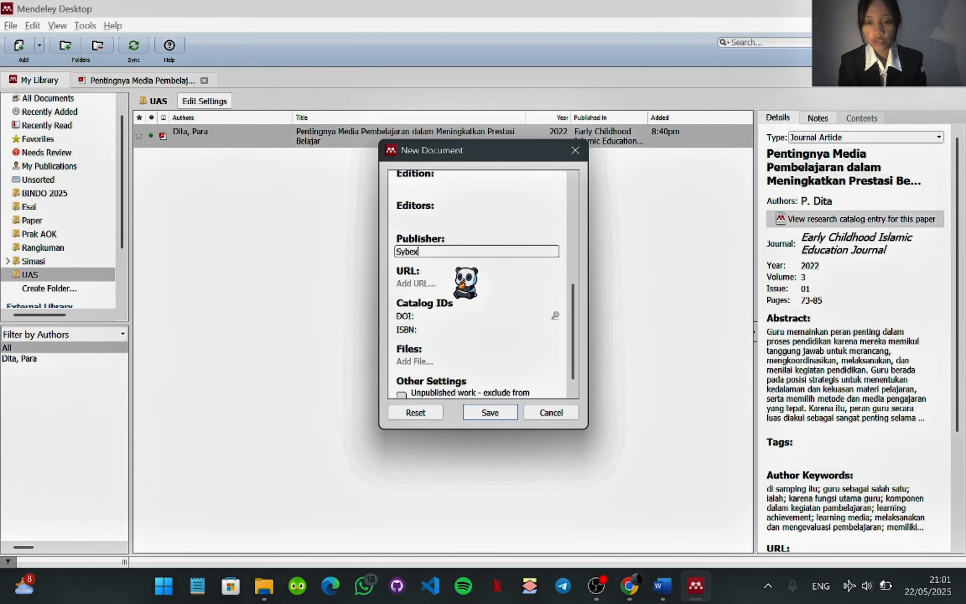
key(alt+Tab)
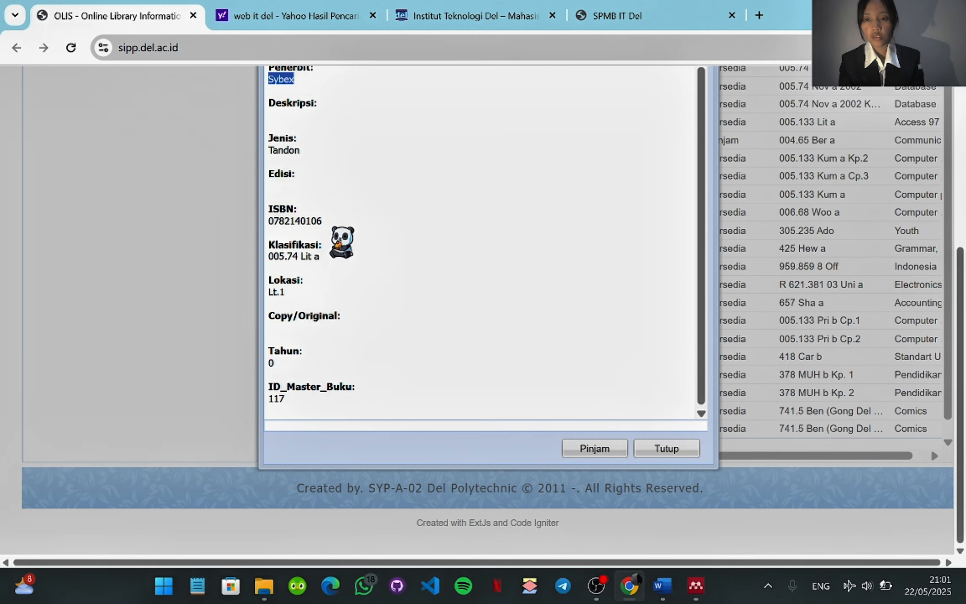
drag(324, 221, 265, 224)
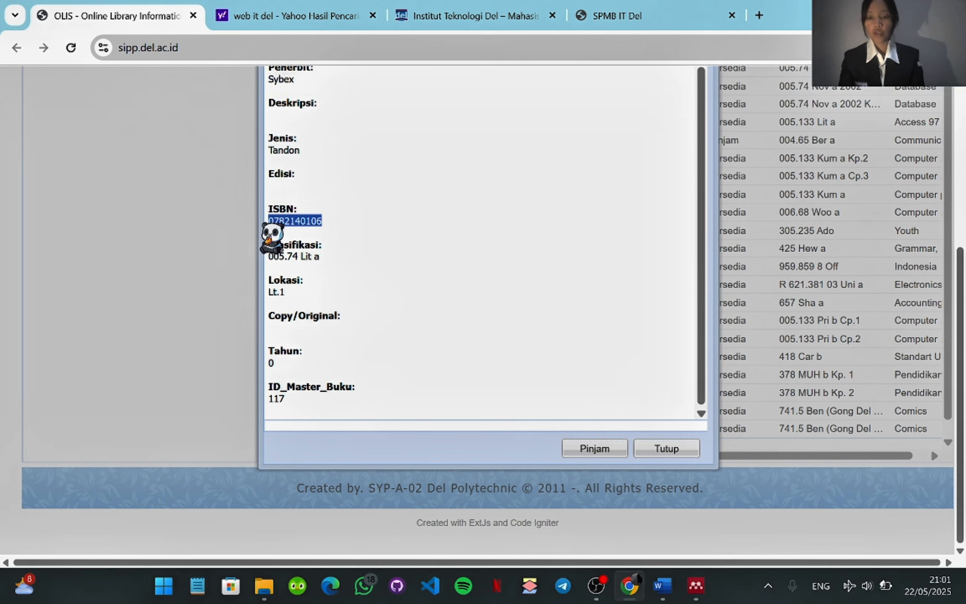
key(alt+Tab)
click(432, 315)
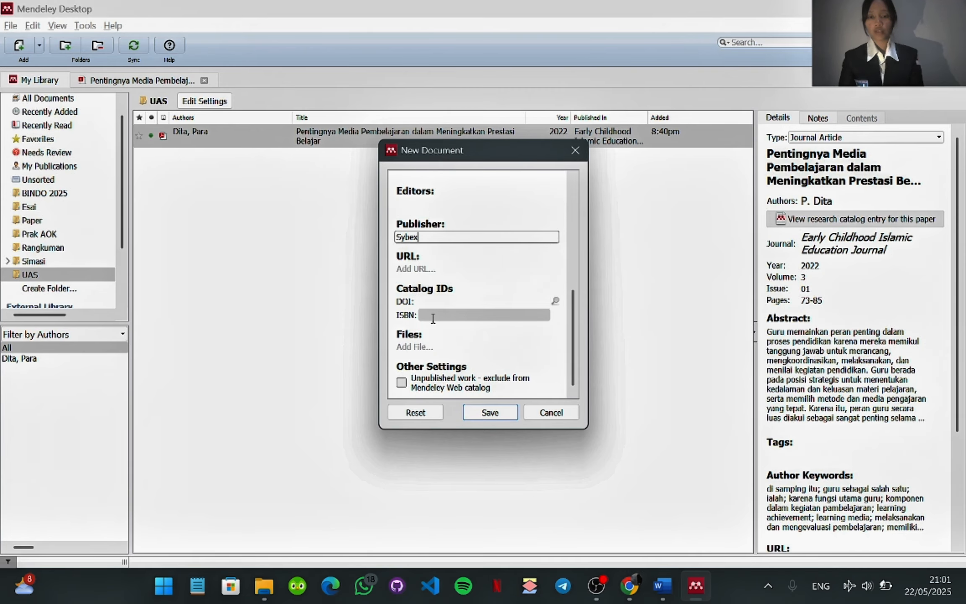
key(alt+Tab)
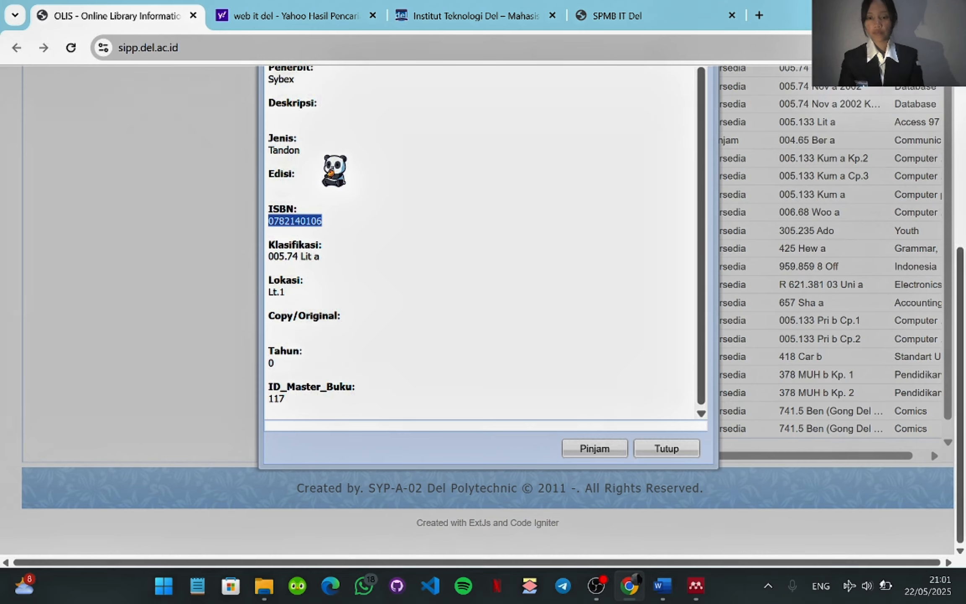
click(284, 54)
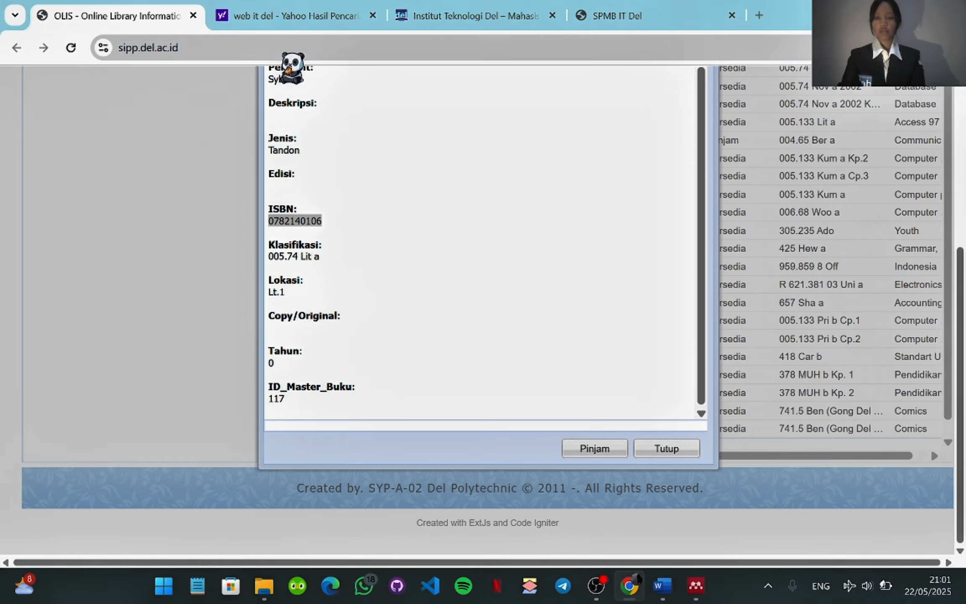
key(alt+Tab)
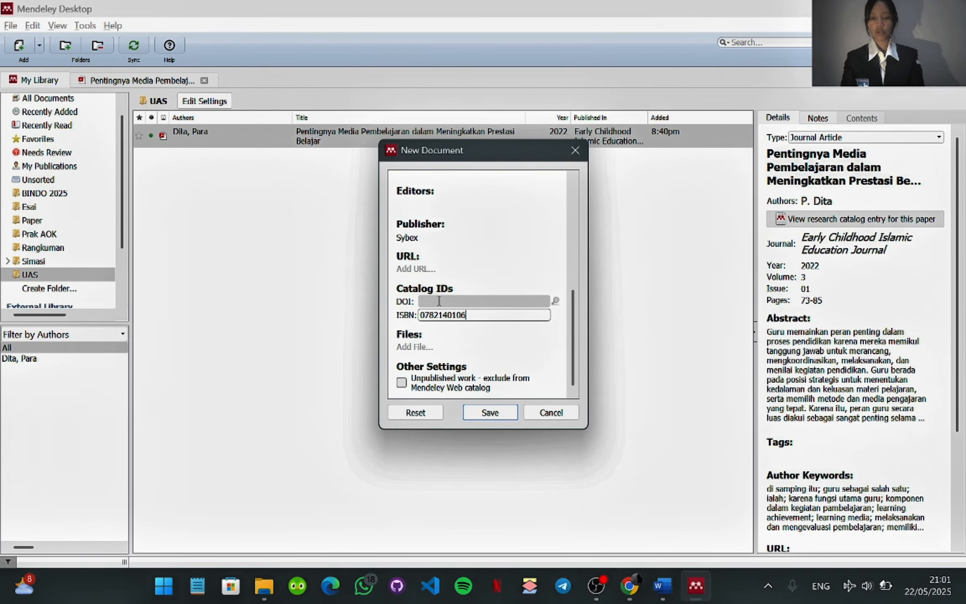
click(436, 269)
scroll(437, 269, up, 5)
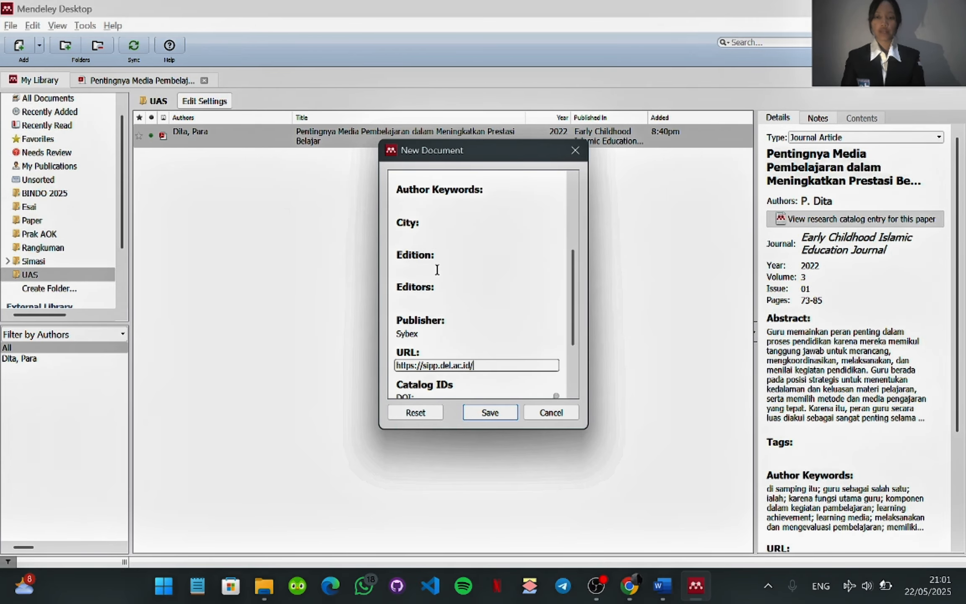
Step: Compare the library record in Chrome with the Mendeley book entry for details still missing
key(alt+Tab)
scroll(444, 283, up, 5)
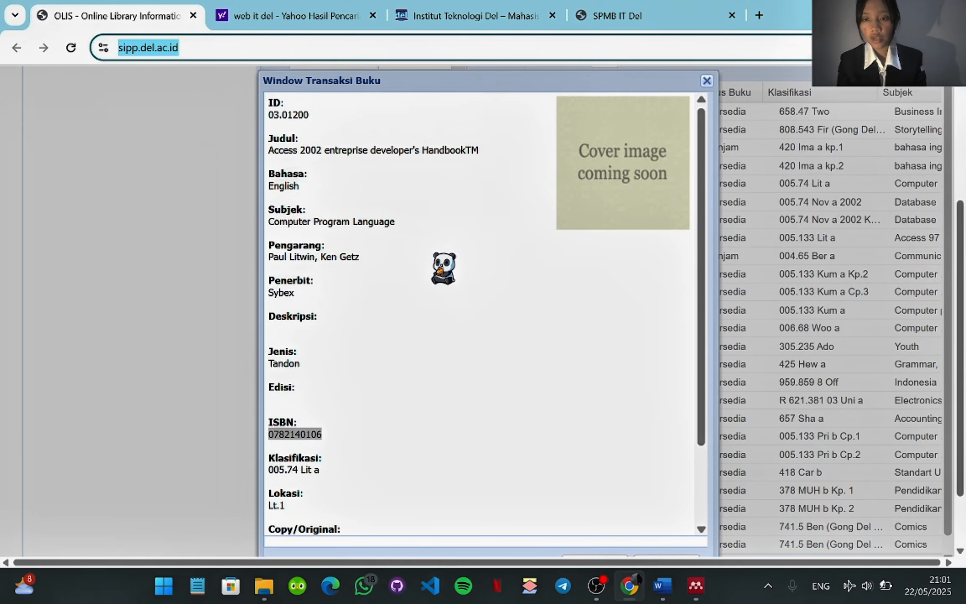
key(alt+Tab)
scroll(523, 305, up, 5)
scroll(523, 305, down, 5)
scroll(523, 305, down, 3)
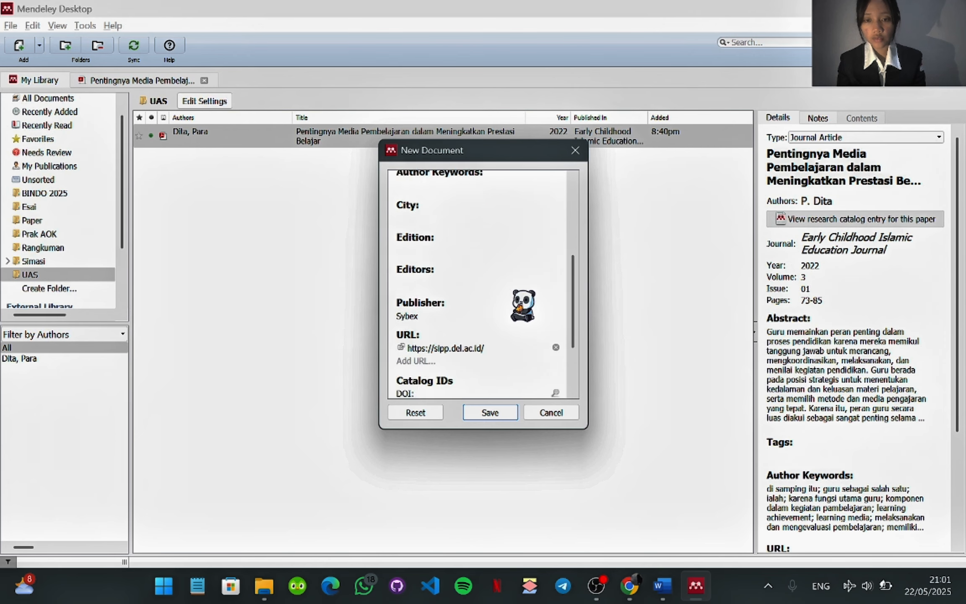
scroll(523, 305, up, 6)
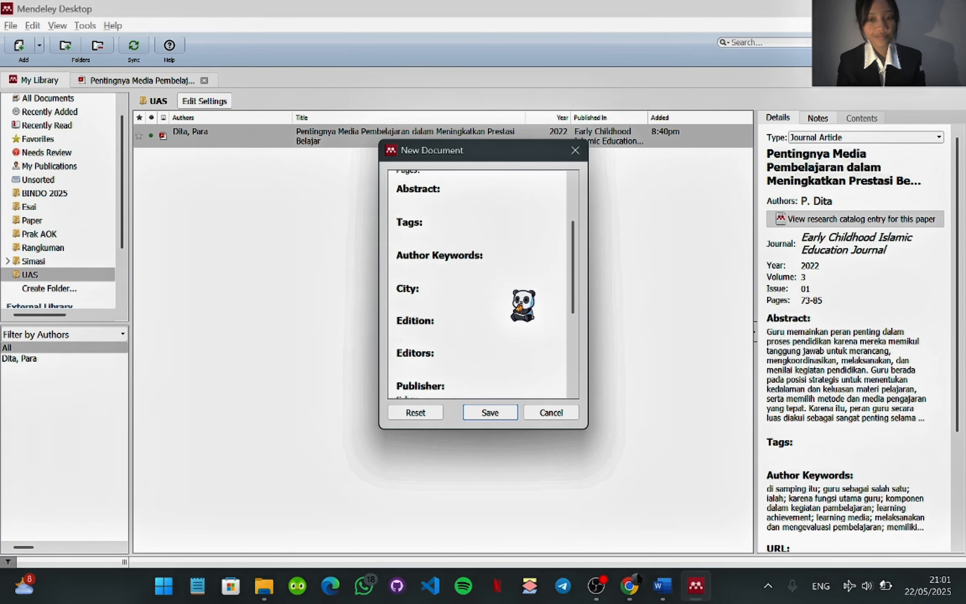
key(alt+Tab)
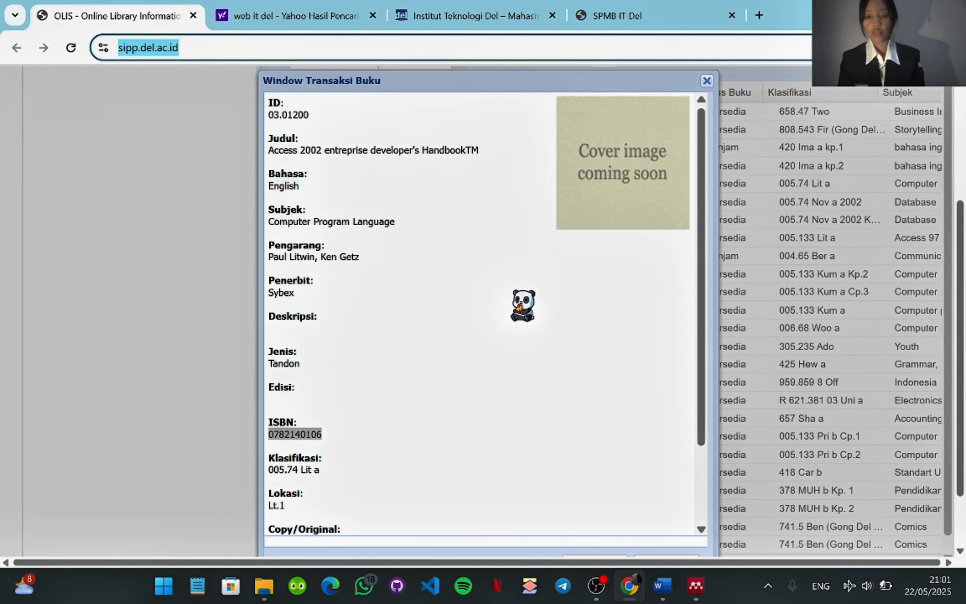
scroll(523, 305, up, 2)
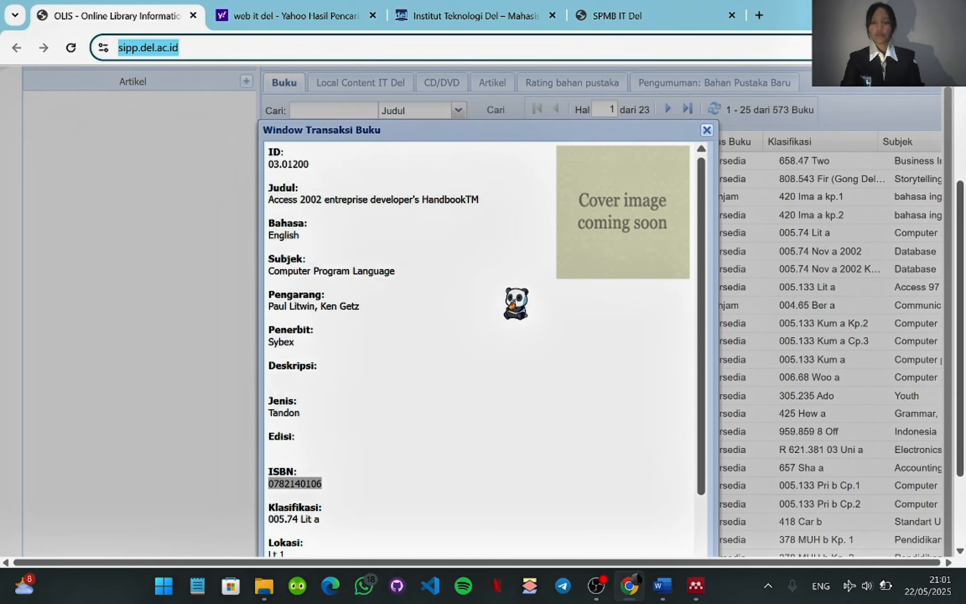
scroll(425, 267, up, 1)
key(alt+Tab)
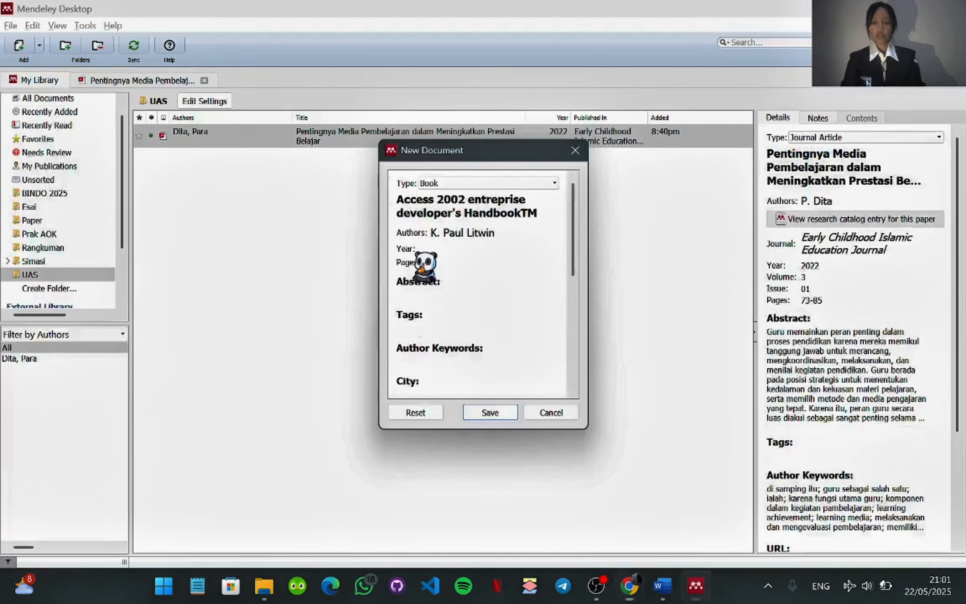
Step: Review the remaining fields of the book entry and save it to the UAS folder
scroll(503, 317, down, 3)
scroll(502, 317, down, 5)
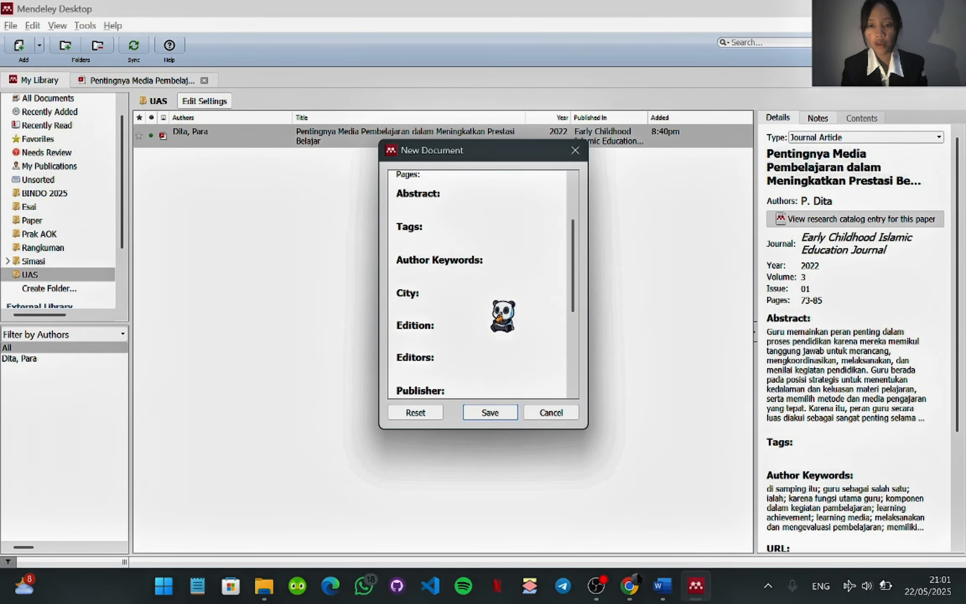
scroll(503, 317, down, 1)
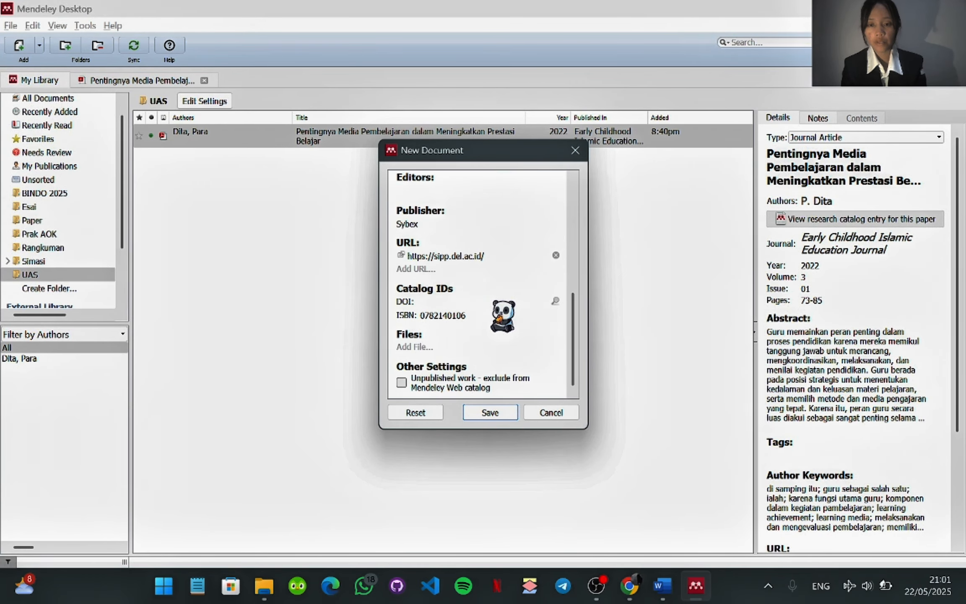
click(482, 413)
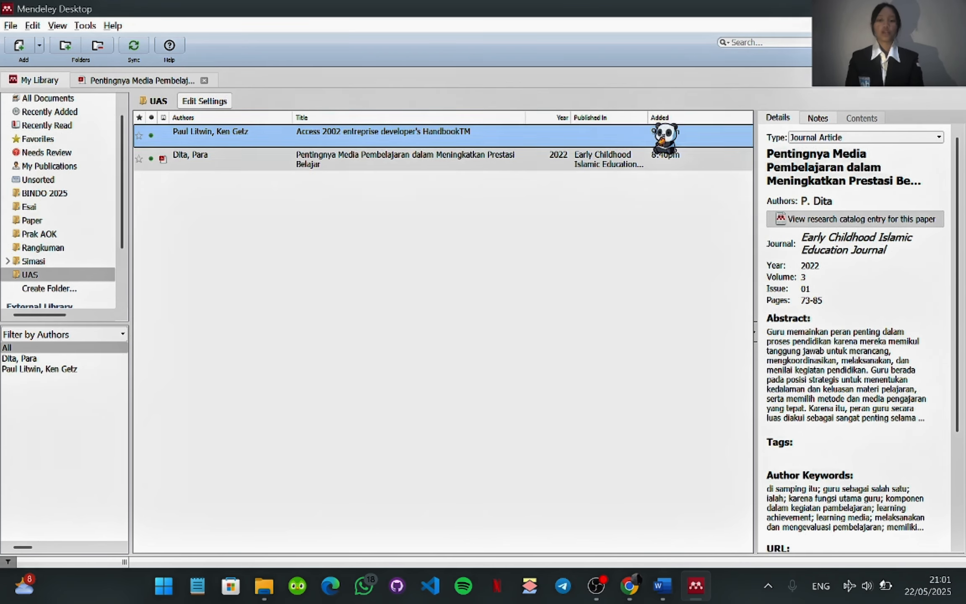
scroll(793, 254, down, 1)
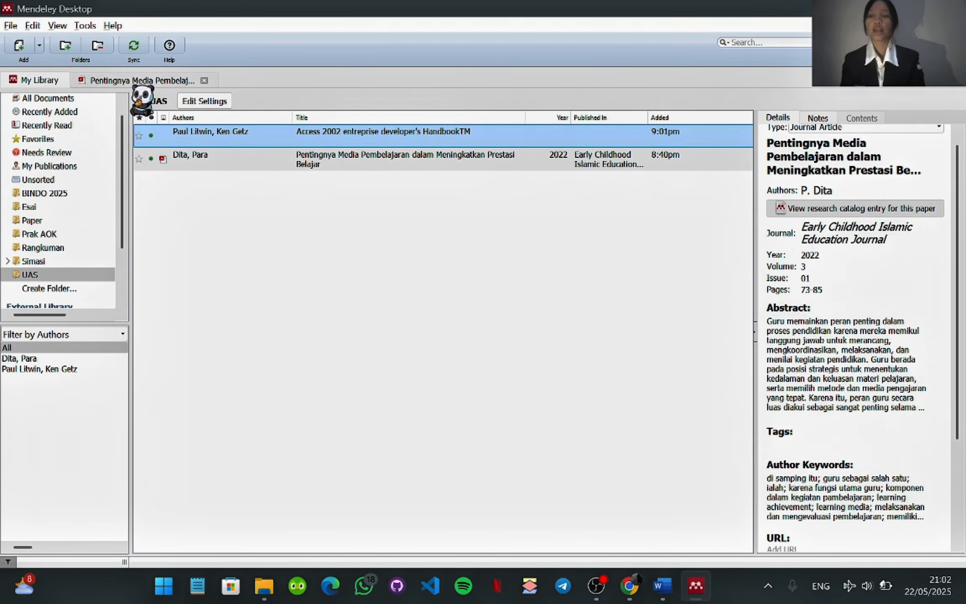
Step: Start a new manual document entry and set its type to Web Page
click(39, 45)
click(65, 111)
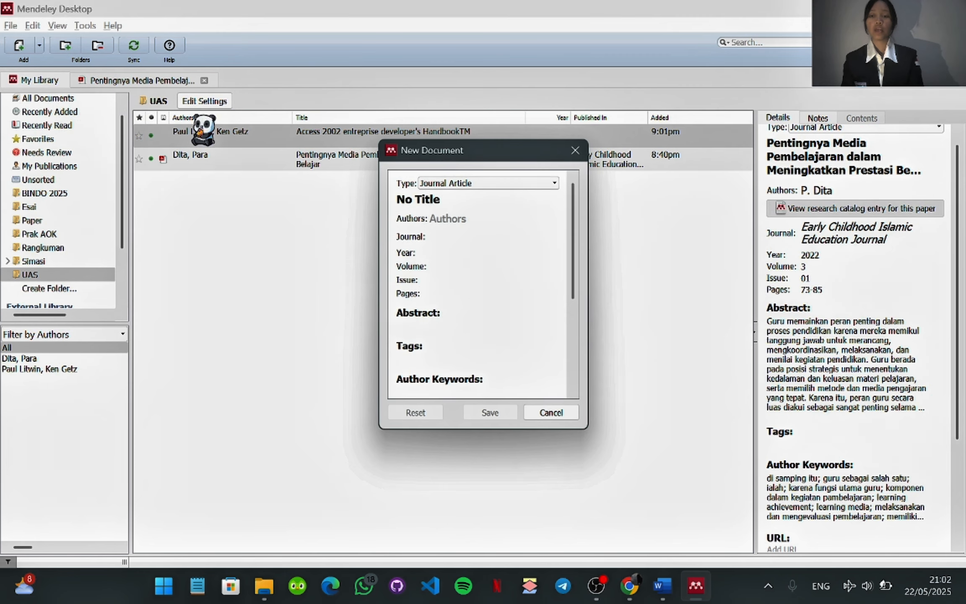
click(461, 183)
scroll(464, 251, down, 3)
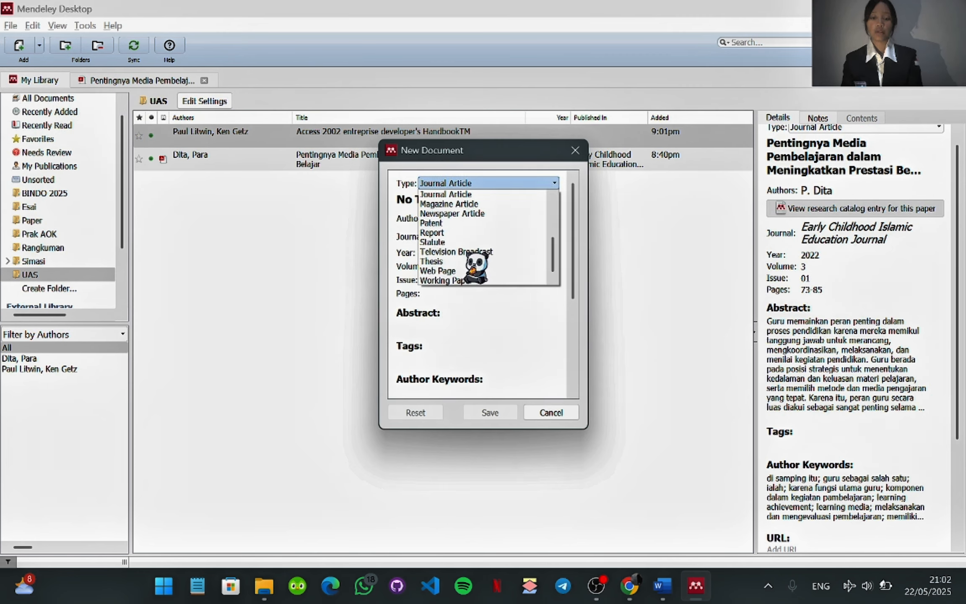
click(463, 269)
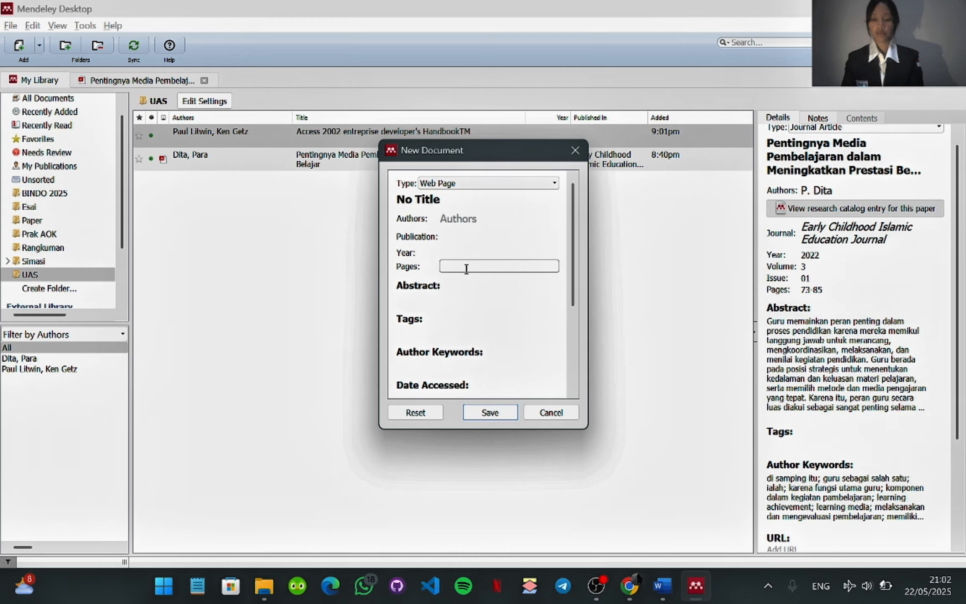
Step: Title the Mendeley entry "Mahasiswa IT Del Melaju ke Tingkat Nasional pada Kompetisi Debat Mahasiswa Indonesia (KDMI) 2024", copied from the Del article in Chrome
key(alt+Tab)
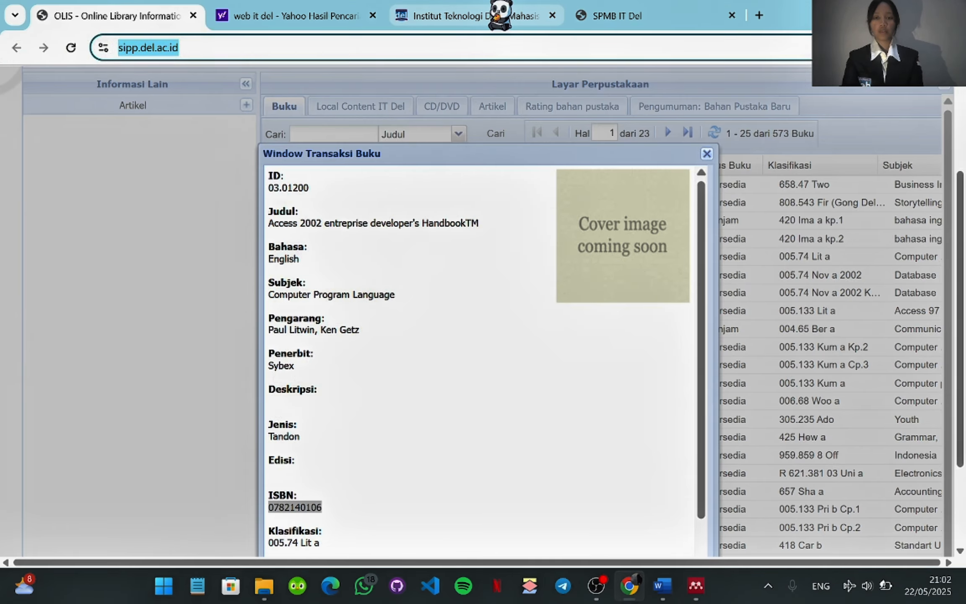
click(478, 19)
mouse_move(482, 223)
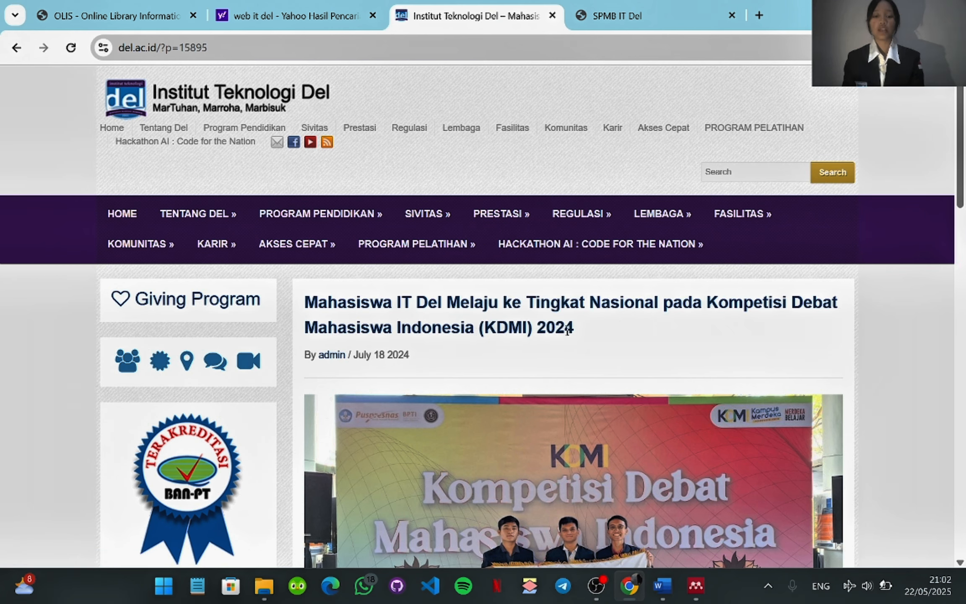
drag(571, 328, 302, 295)
key(ctrl+c)
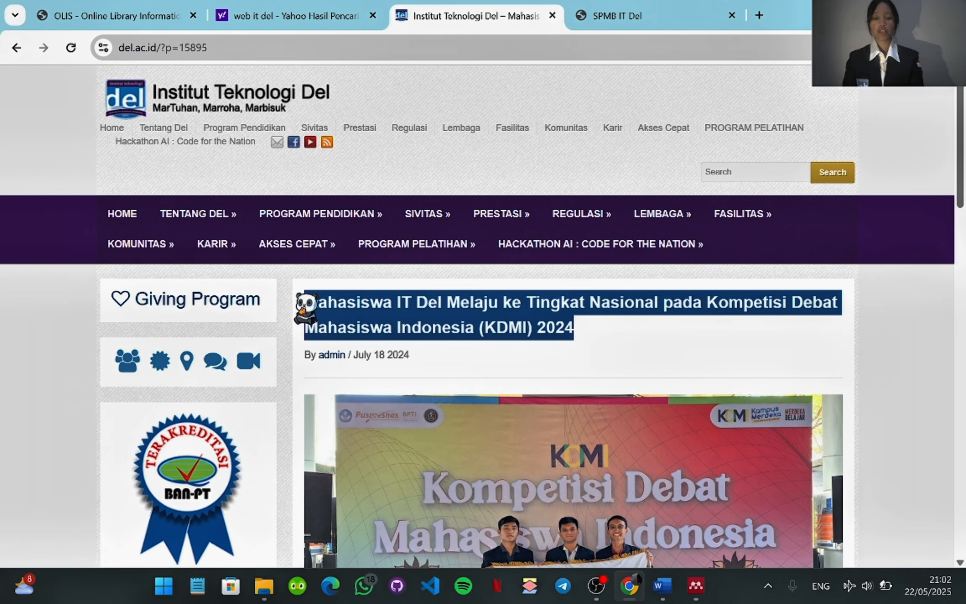
click(303, 295)
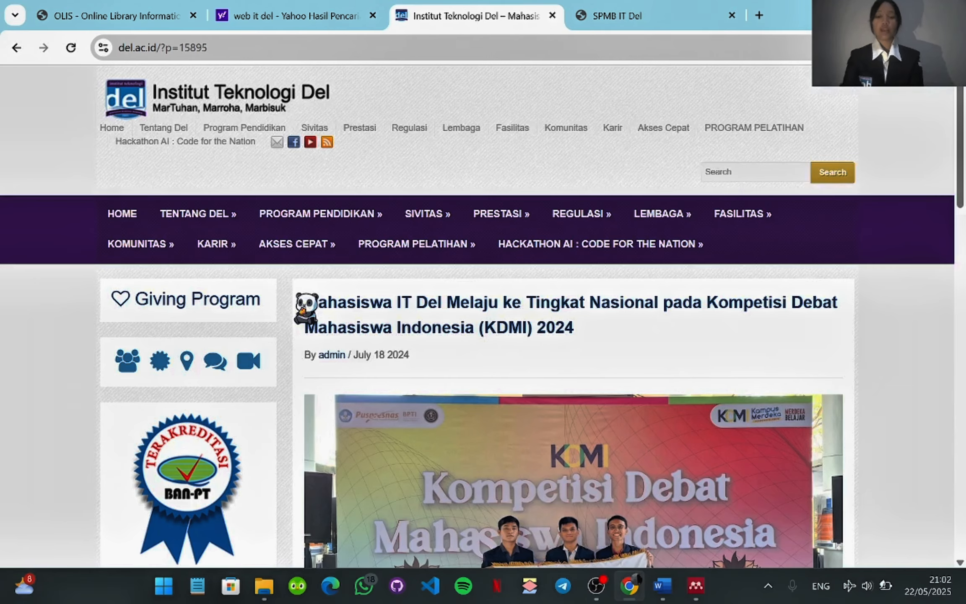
key(alt+Tab)
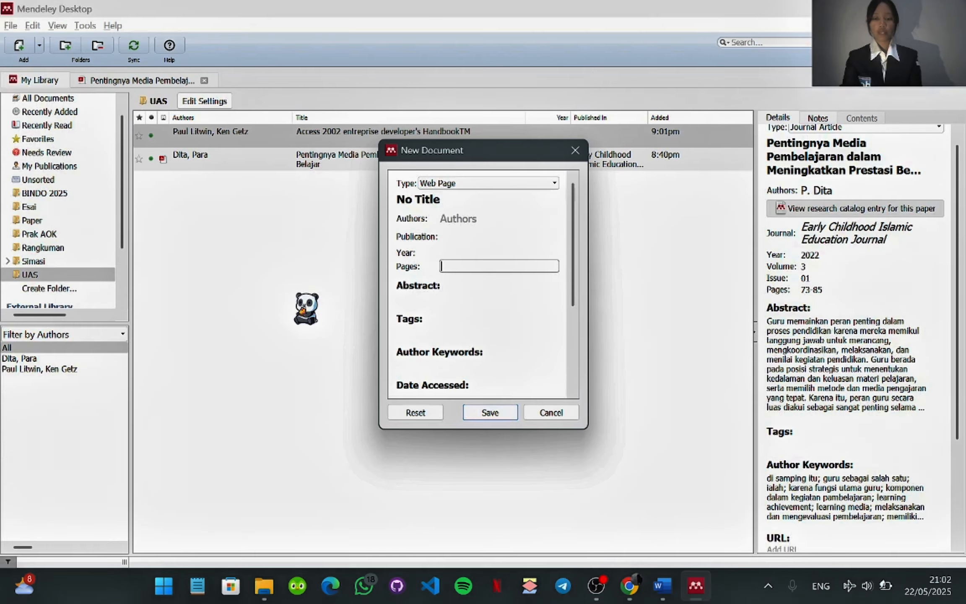
click(448, 200)
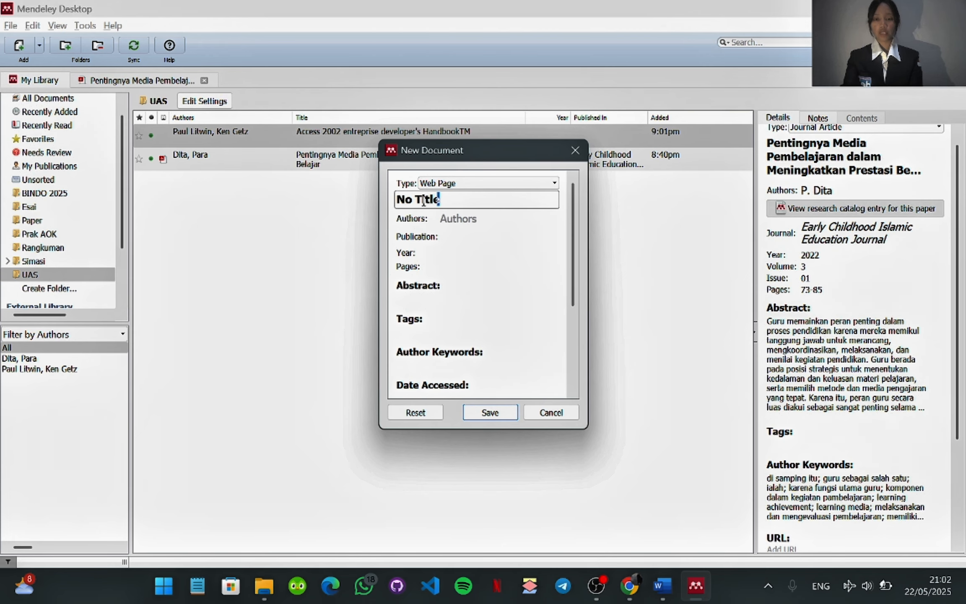
key(ctrl+v)
Step: Check the article's byline in Chrome and enter Admin as the author of the web page entry in Mendeley
key(alt+Tab)
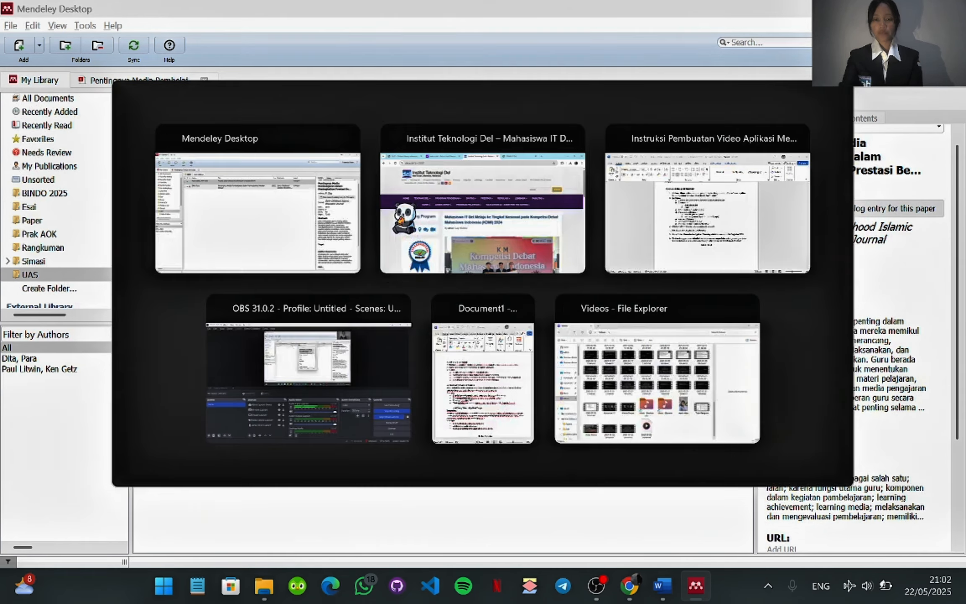
scroll(457, 305, down, 4)
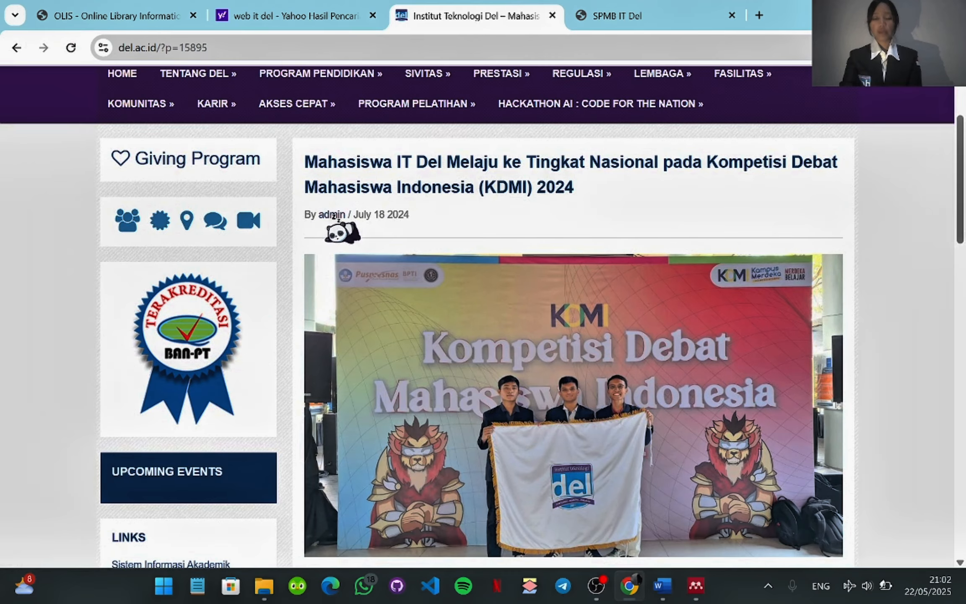
key(alt+Tab)
click(445, 262)
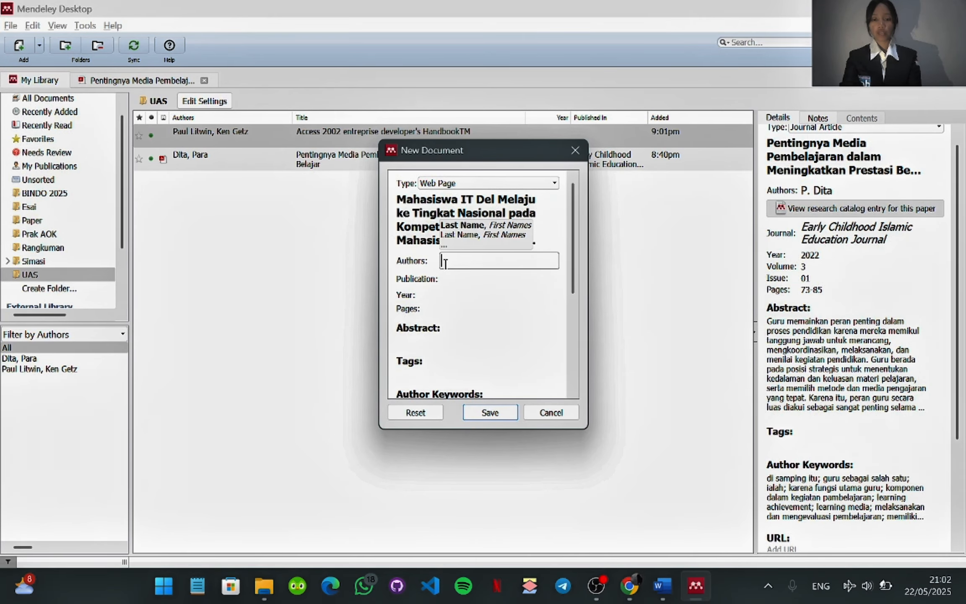
text(Admin)
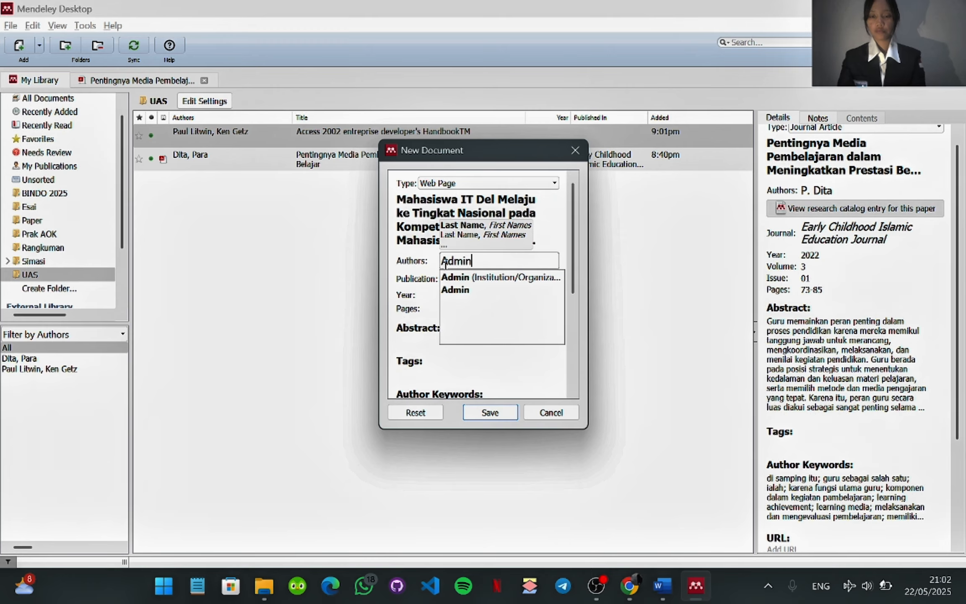
Step: Check which fields of the web page entry can be filled from the article and set its year to 2024
key(alt+Tab)
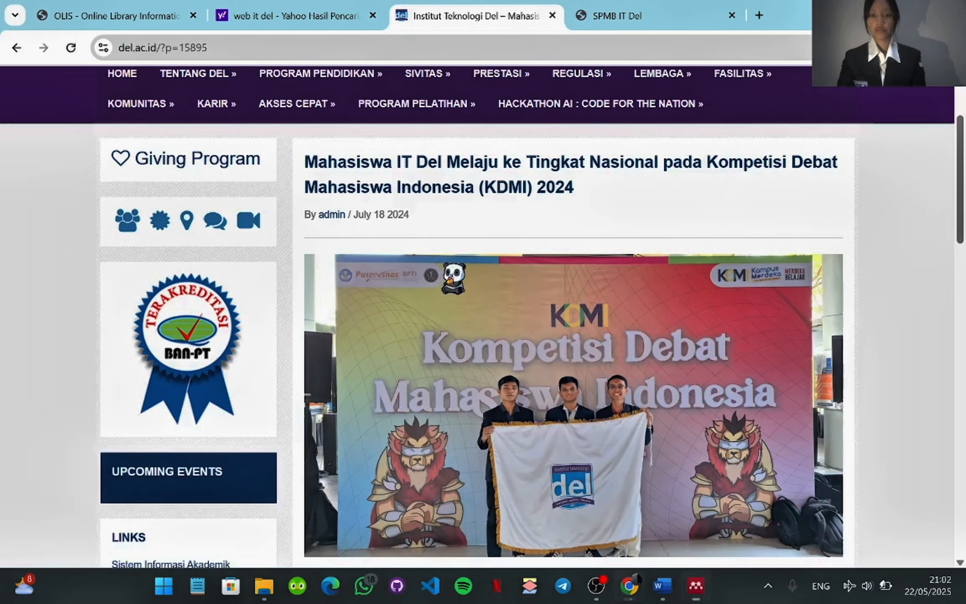
scroll(454, 278, down, 2)
key(alt+Tab)
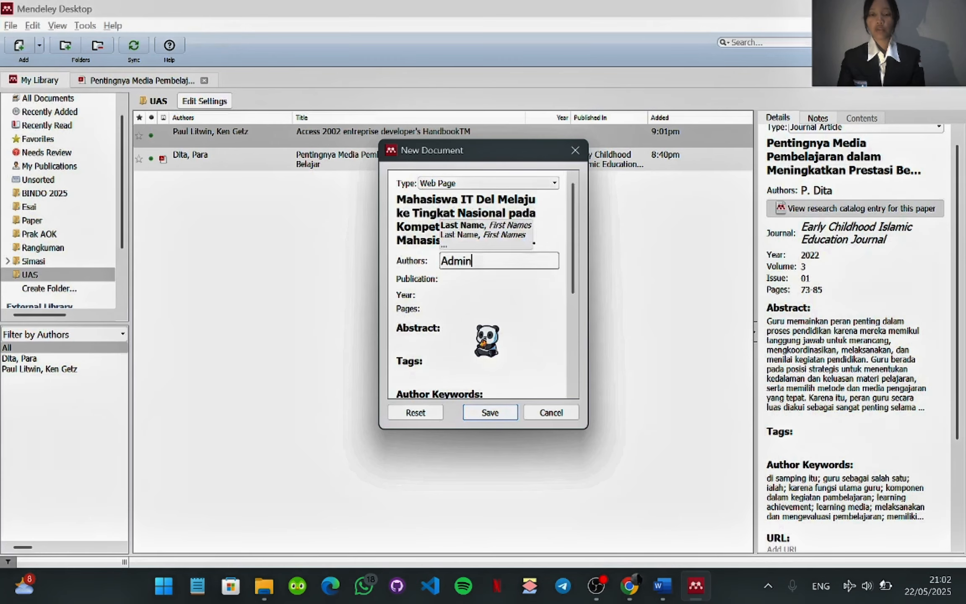
scroll(486, 339, down, 5)
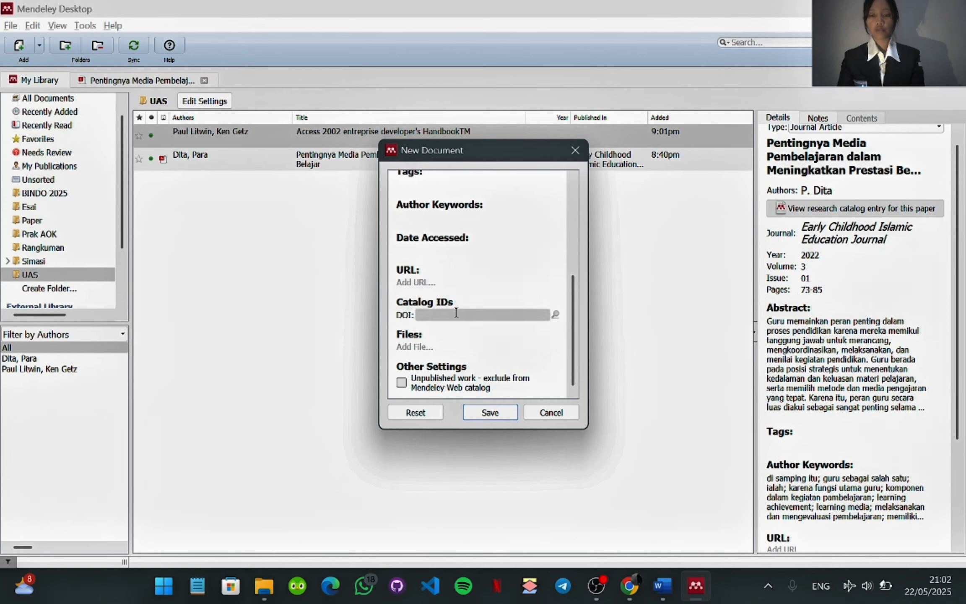
scroll(454, 310, up, 3)
click(427, 230)
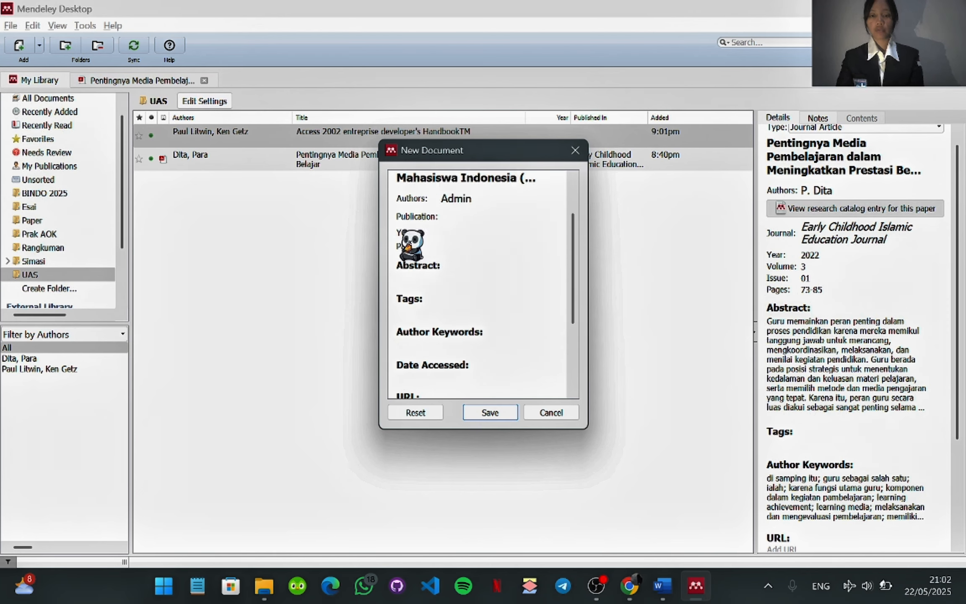
click(452, 312)
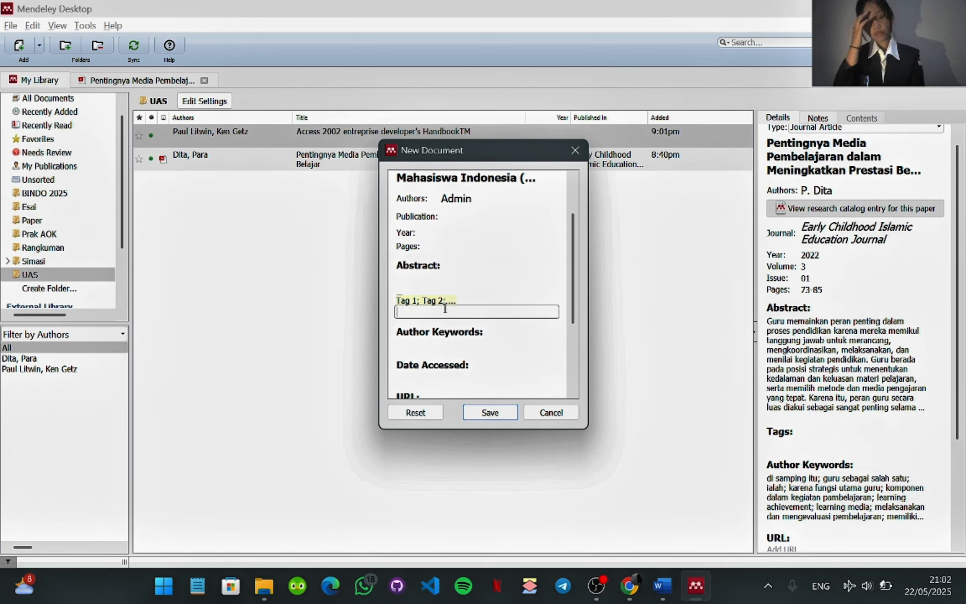
click(436, 240)
scroll(416, 249, up, 2)
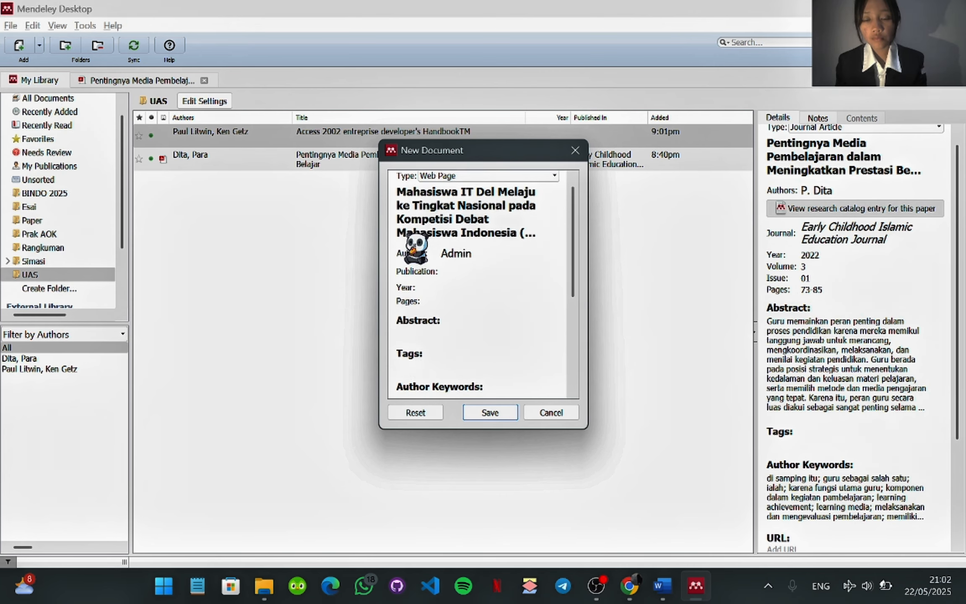
click(441, 253)
click(419, 275)
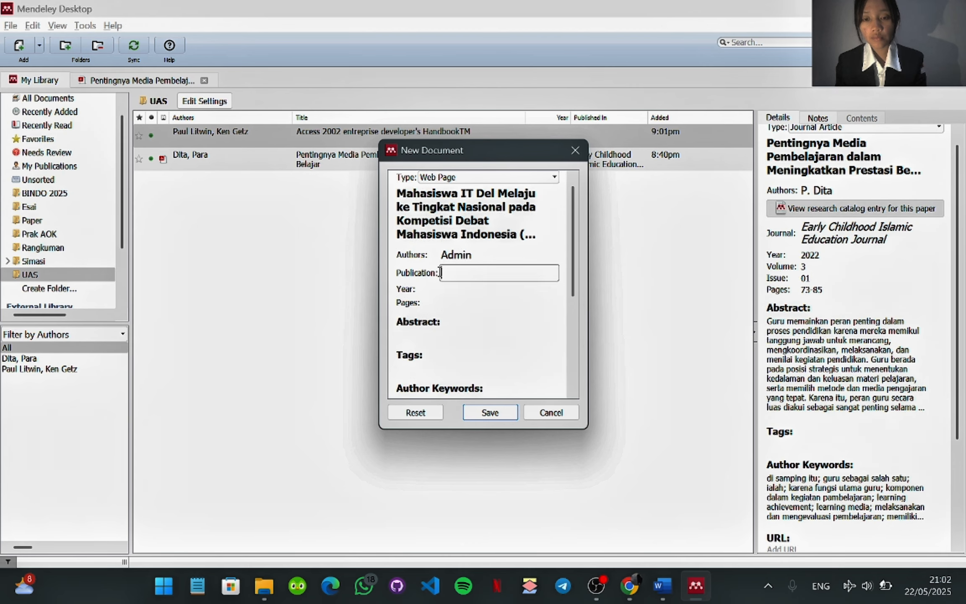
click(453, 289)
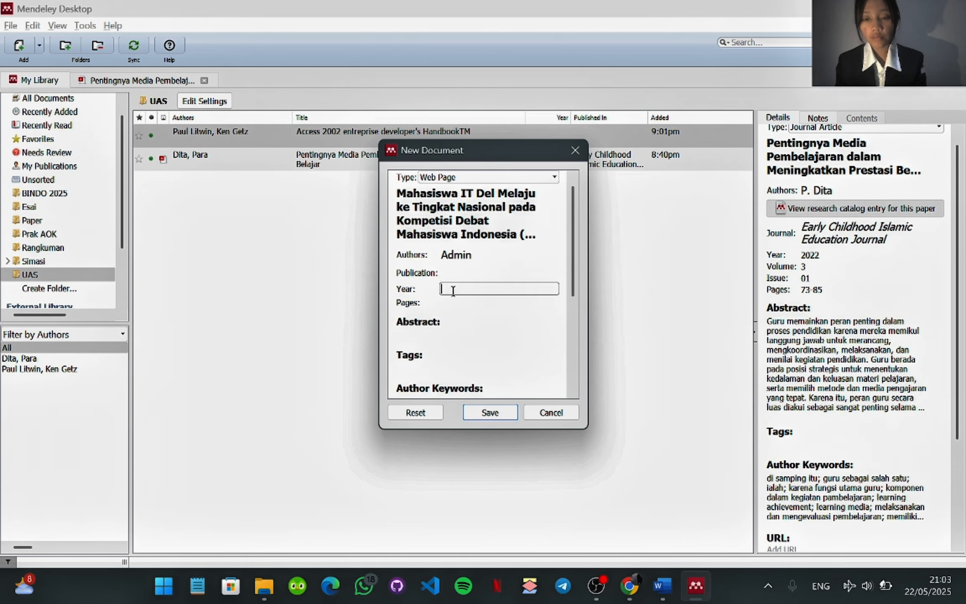
key(alt+Tab)
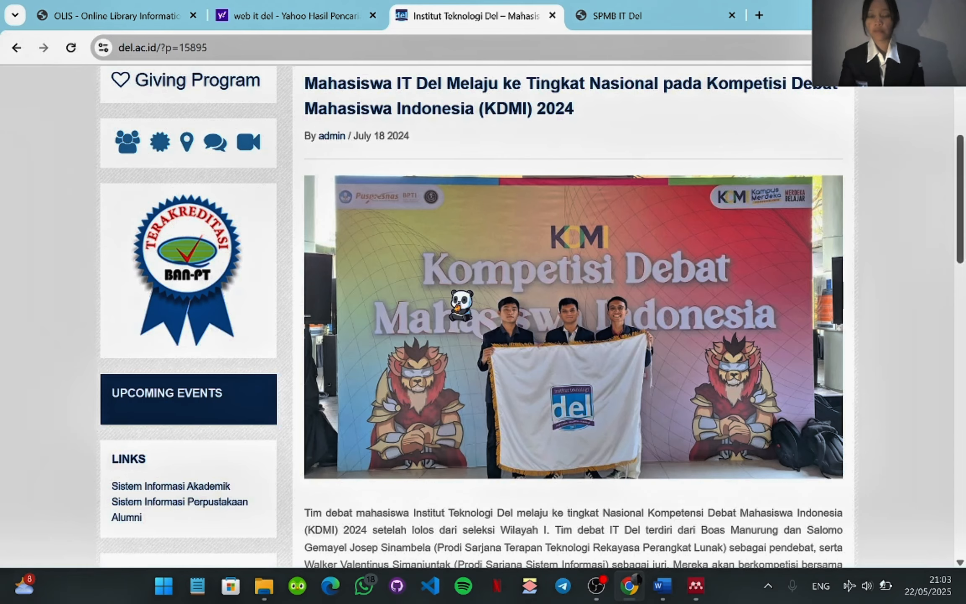
scroll(452, 291, down, 1)
scroll(451, 291, up, 4)
scroll(461, 305, up, 1)
click(261, 43)
key(ctrl+c)
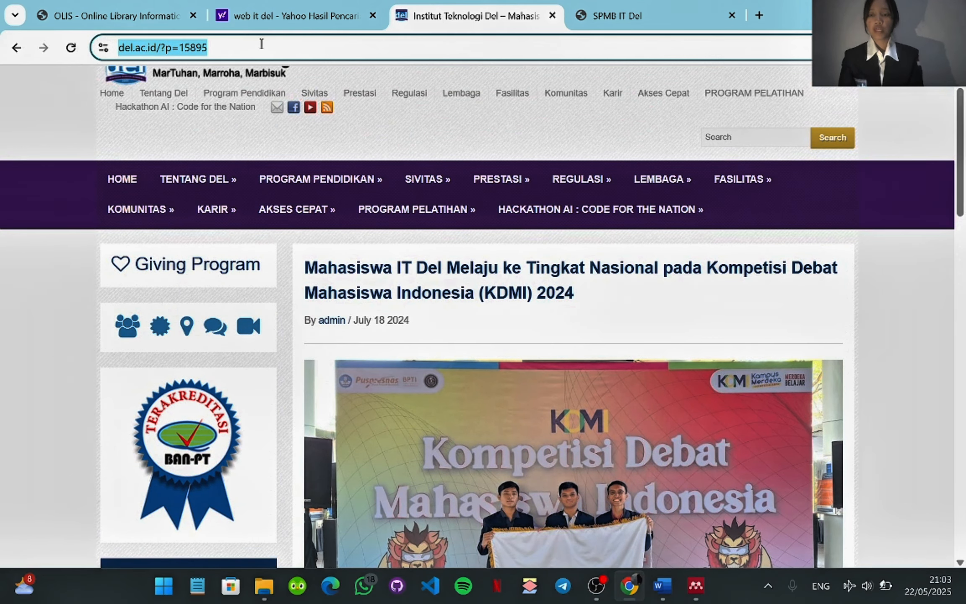
click(261, 43)
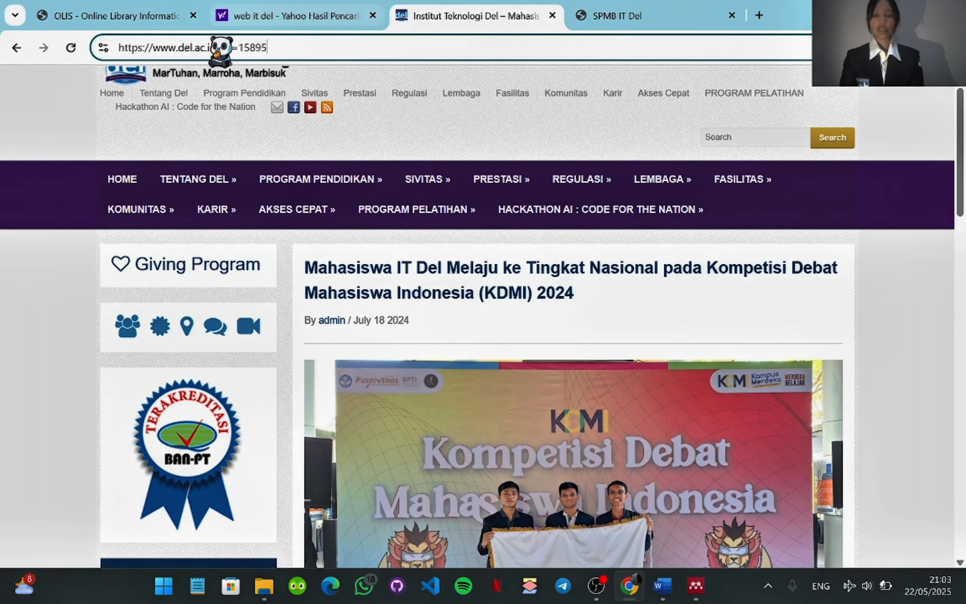
mouse_move(276, 239)
scroll(277, 239, up, 1)
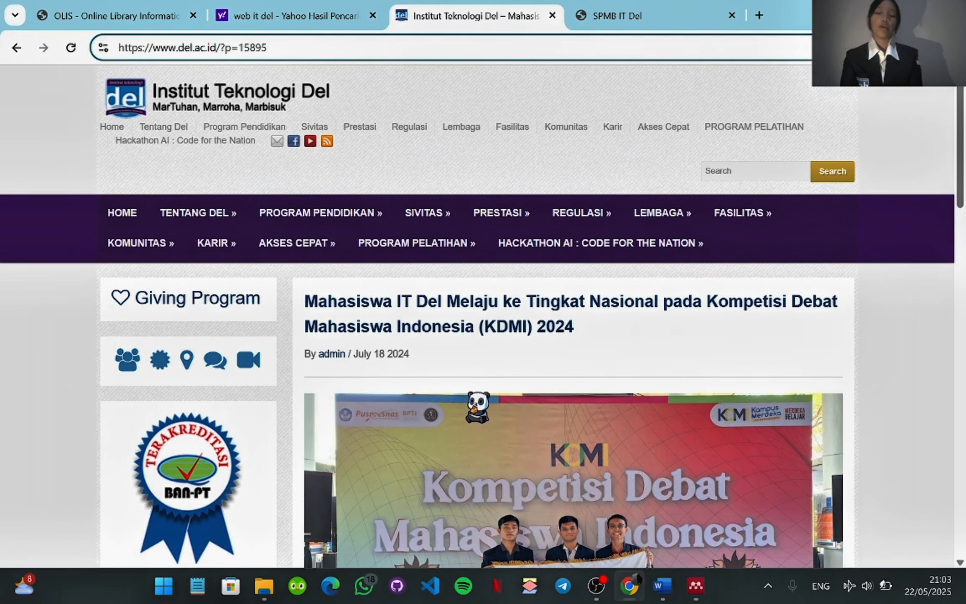
key(alt+Tab)
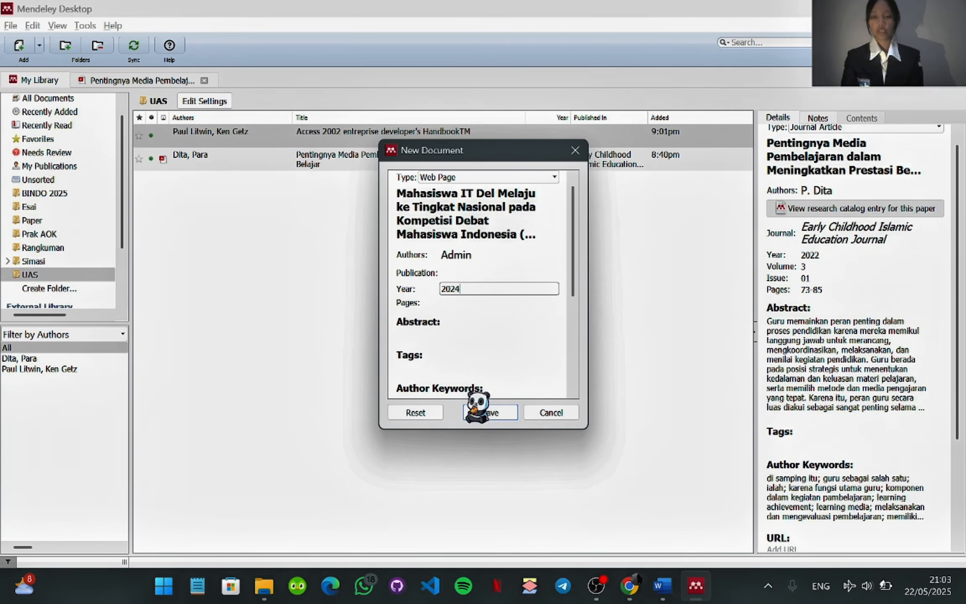
scroll(463, 335, down, 5)
click(442, 284)
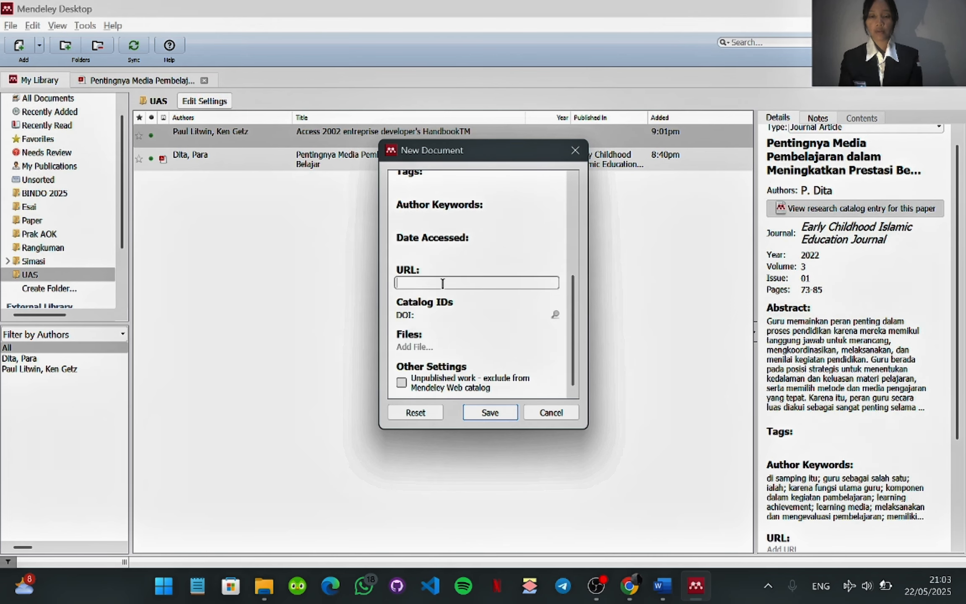
key(ctrl+v)
Step: Set the web page entry's publication to IT Del and save the entry to the UAS folder
scroll(443, 283, up, 7)
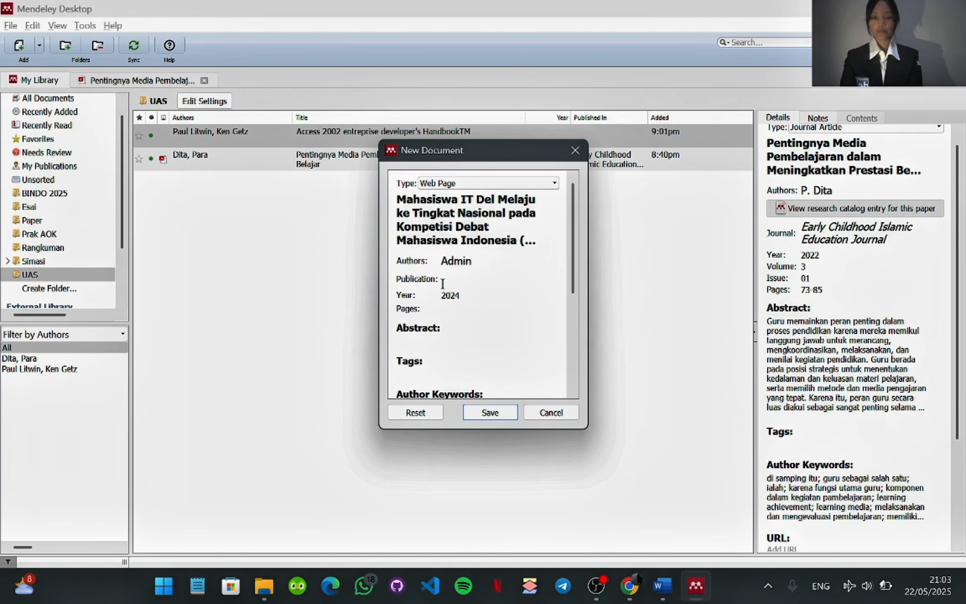
key(alt+Tab)
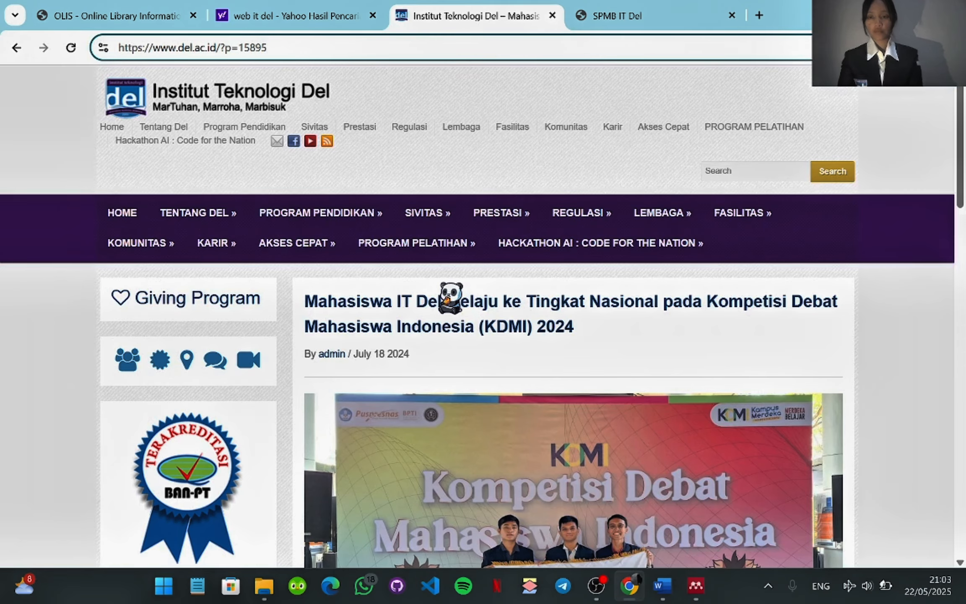
key(alt+Tab)
click(459, 285)
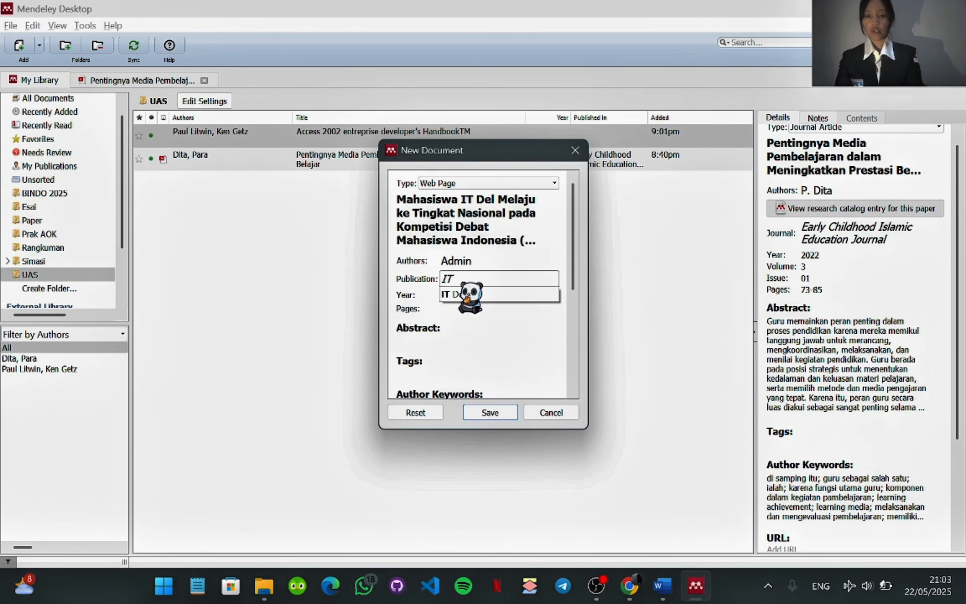
text(IT)
click(469, 294)
scroll(505, 341, down, 1)
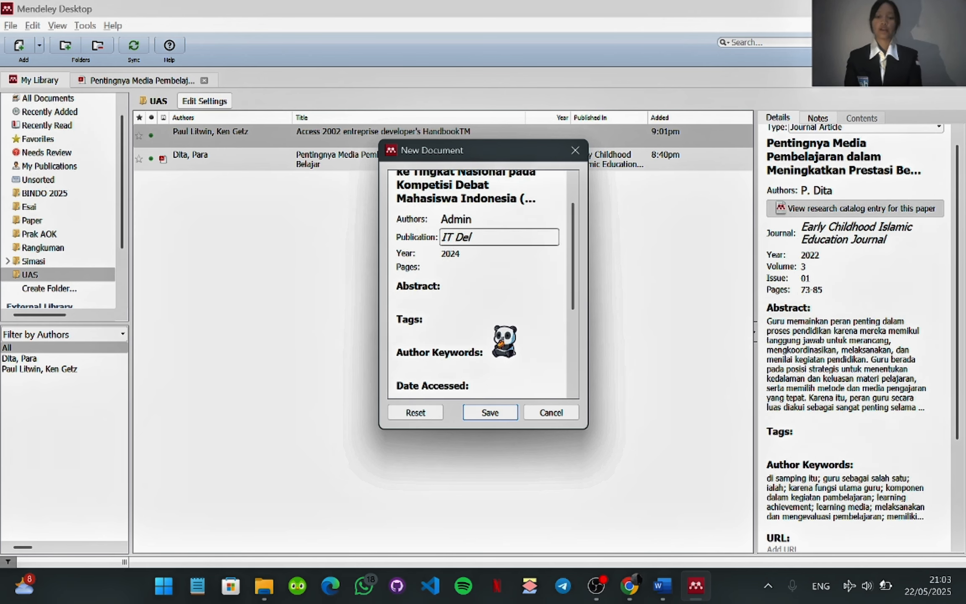
scroll(504, 341, down, 2)
click(490, 413)
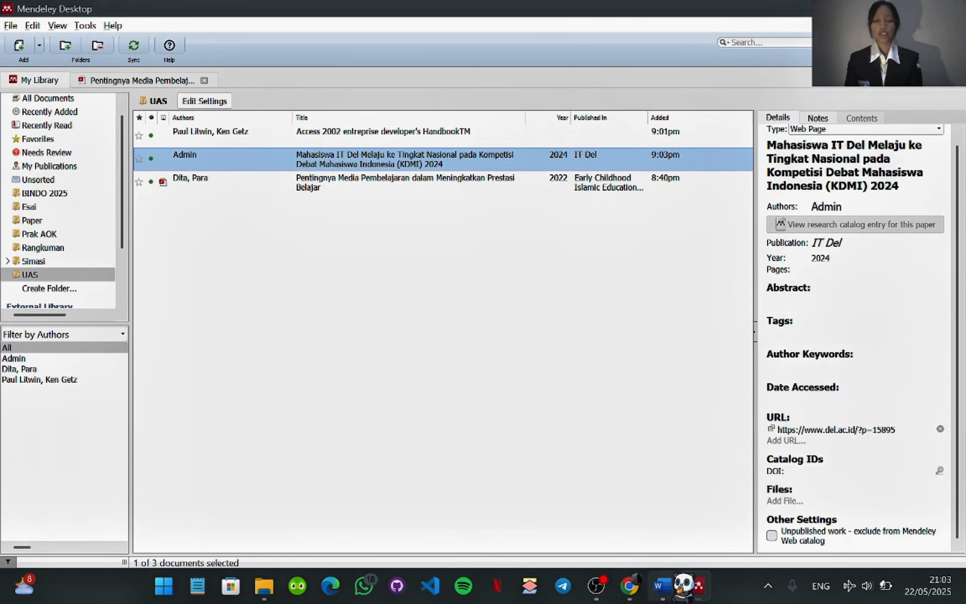
Step: Check the assignment instructions document in Word for the next task and return to Mendeley
mouse_move(666, 585)
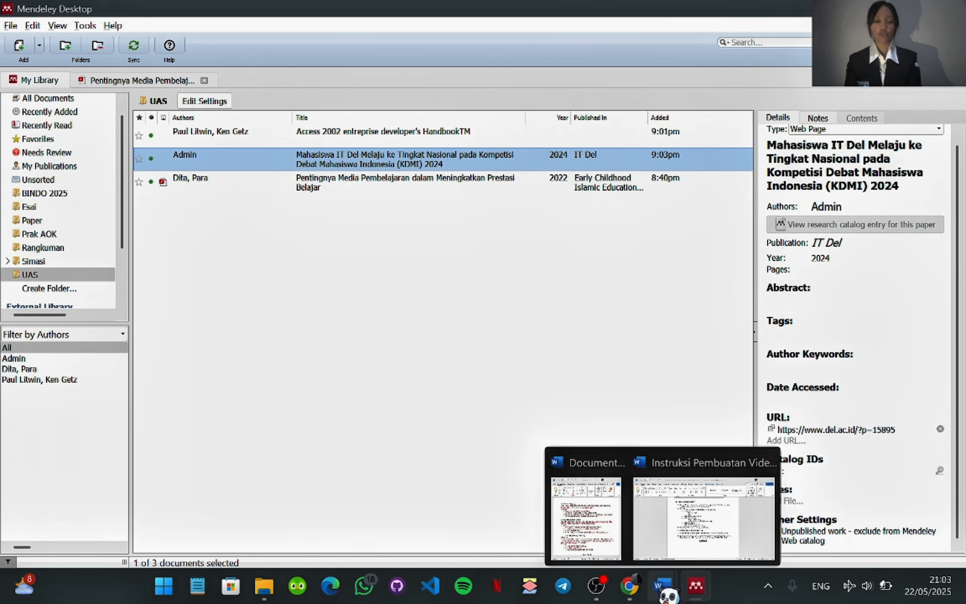
click(688, 503)
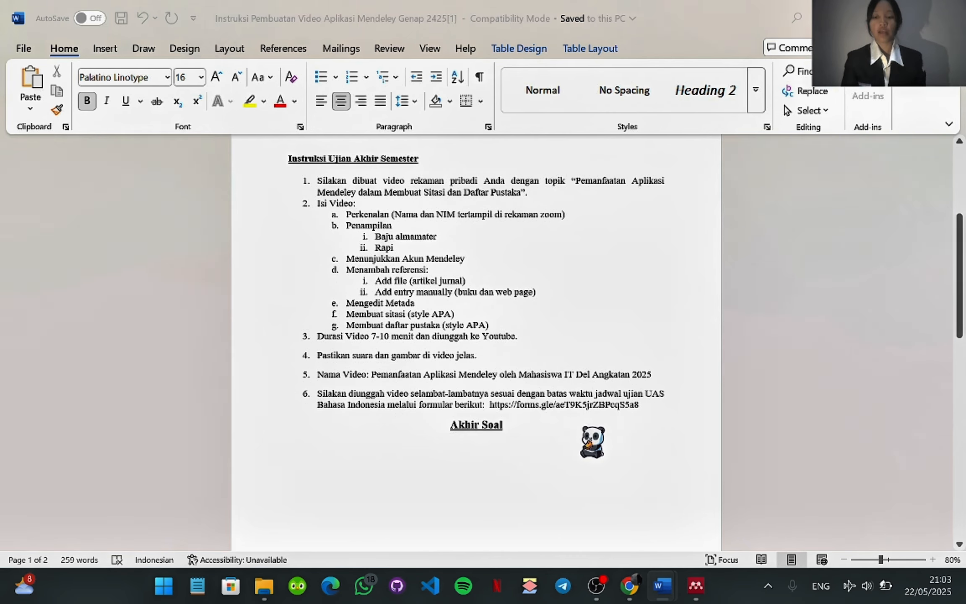
key(alt+Tab)
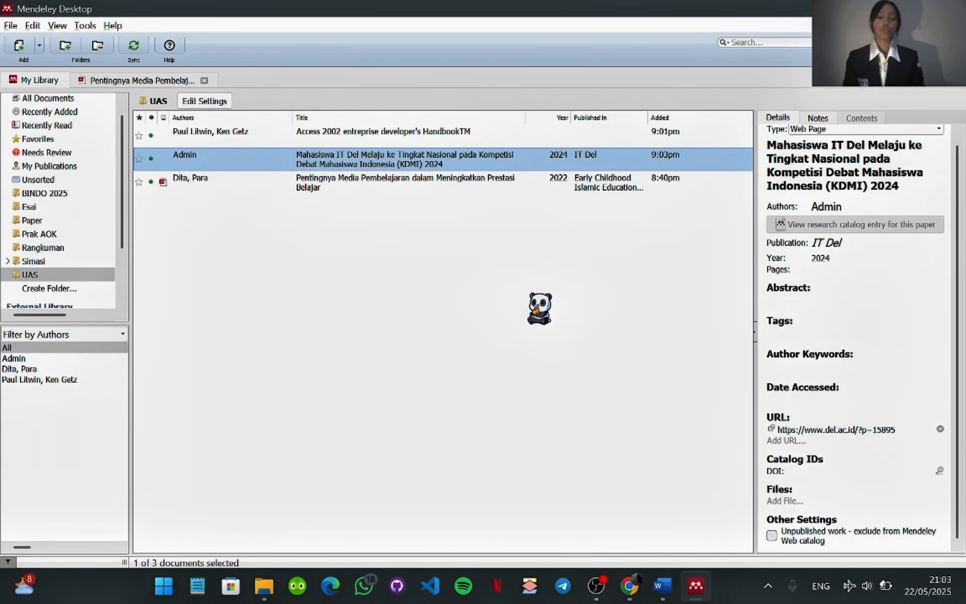
Step: Open the journal article "Pentingnya Media Pembelajaran dalam Meningkatkan Prestasi Belajar" from the UAS folder and view its first page
click(478, 141)
click(463, 185)
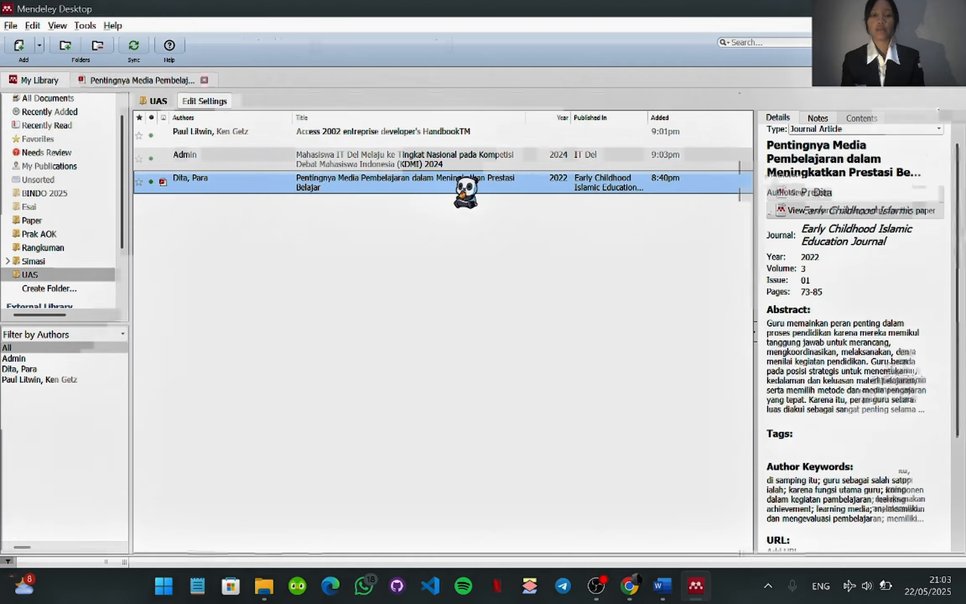
double_click(464, 187)
scroll(569, 241, up, 5)
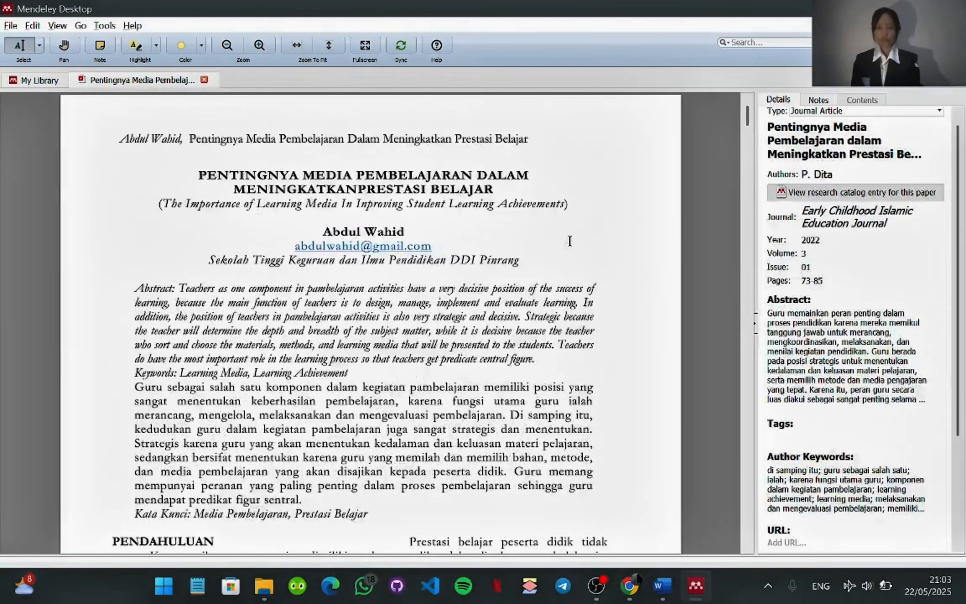
scroll(569, 241, down, 1)
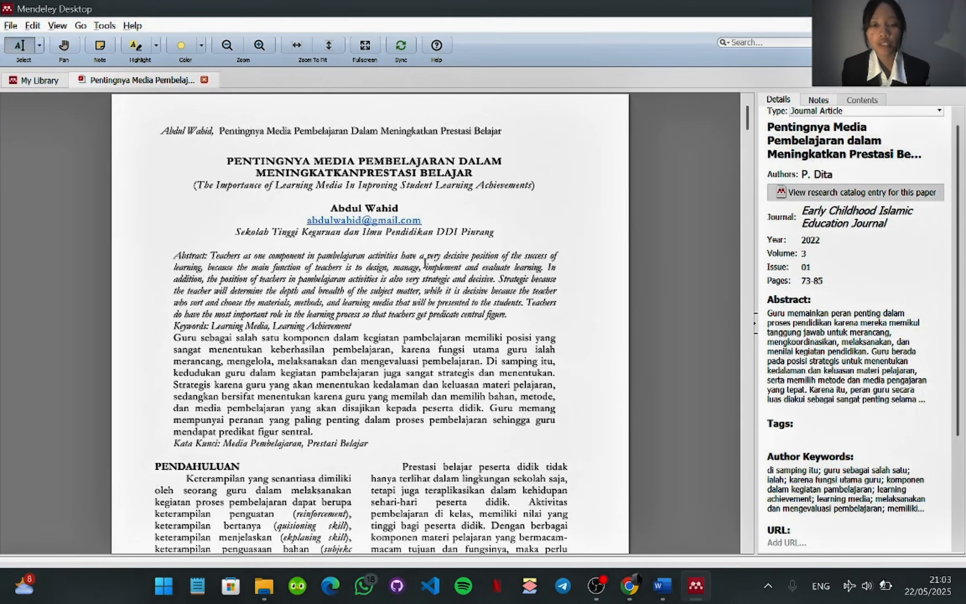
Step: Check the journal article's title and author against its first page and replace the entry's author with the name printed there
click(848, 139)
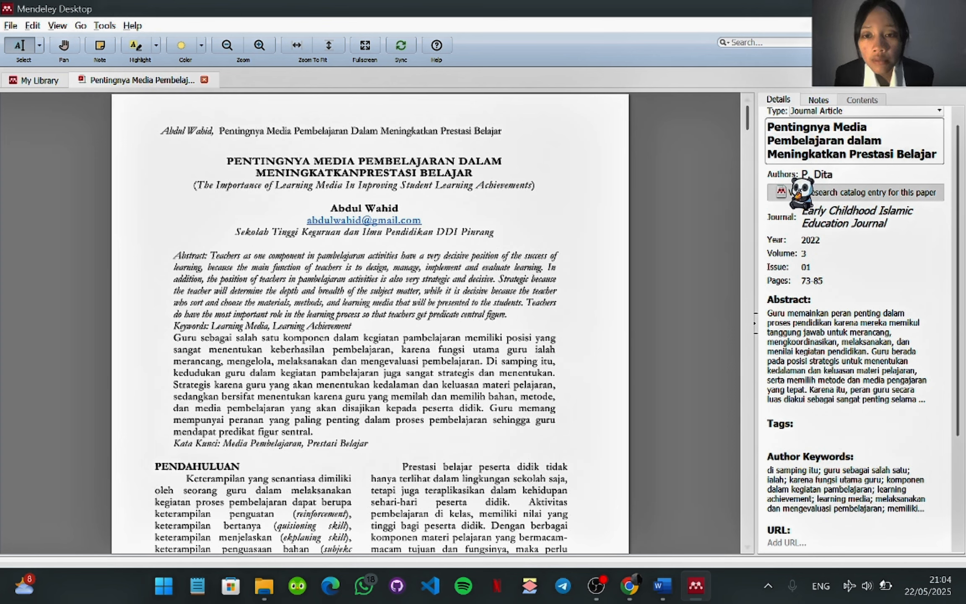
click(822, 177)
scroll(432, 339, down, 2)
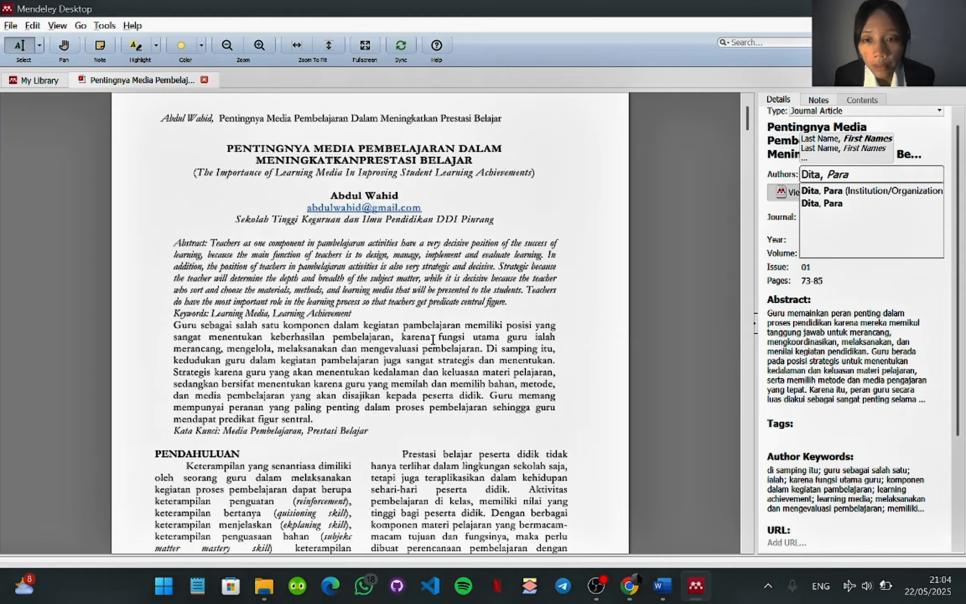
scroll(433, 339, down, 20)
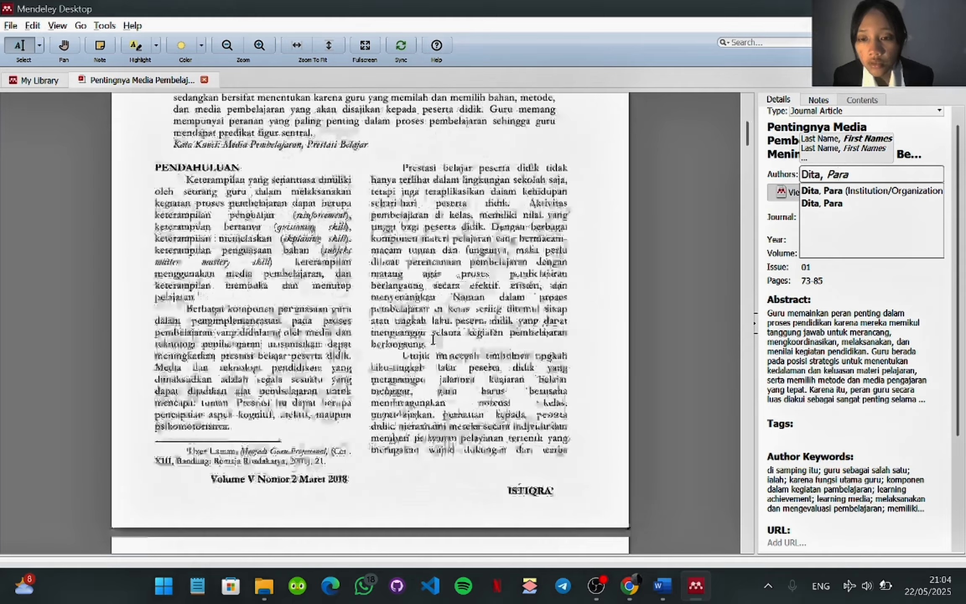
scroll(433, 339, up, 20)
scroll(433, 338, up, 1)
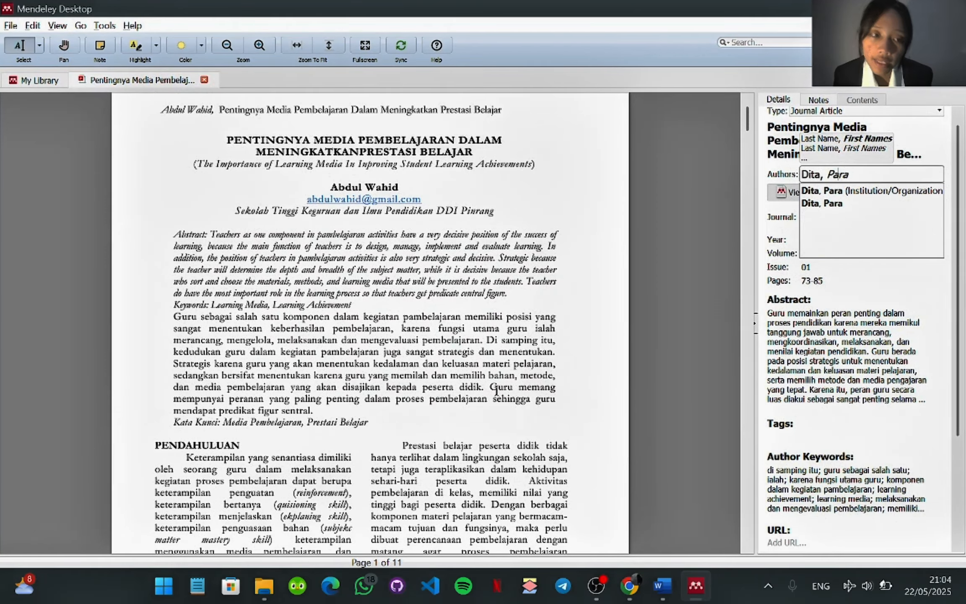
scroll(495, 387, up, 1)
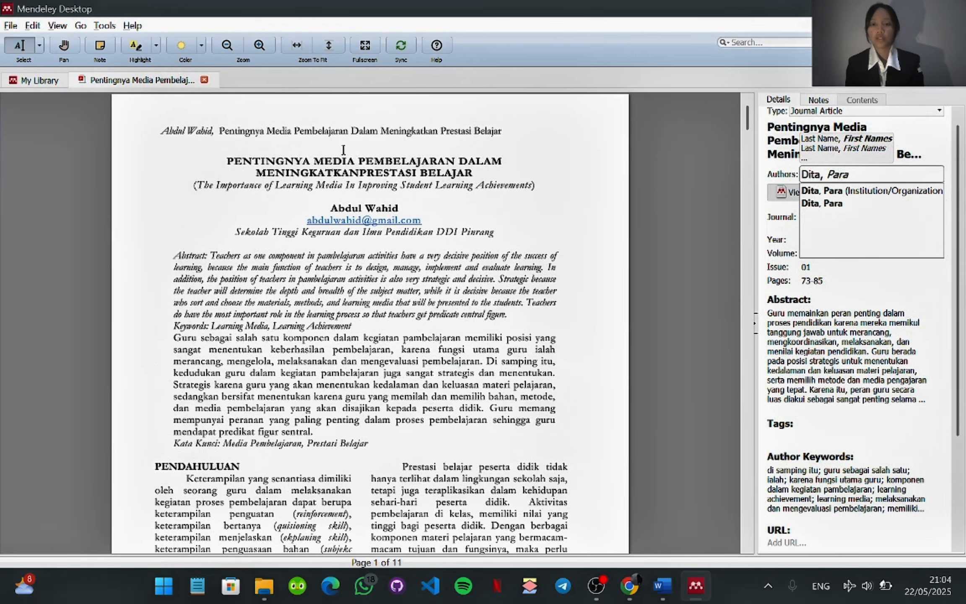
click(788, 180)
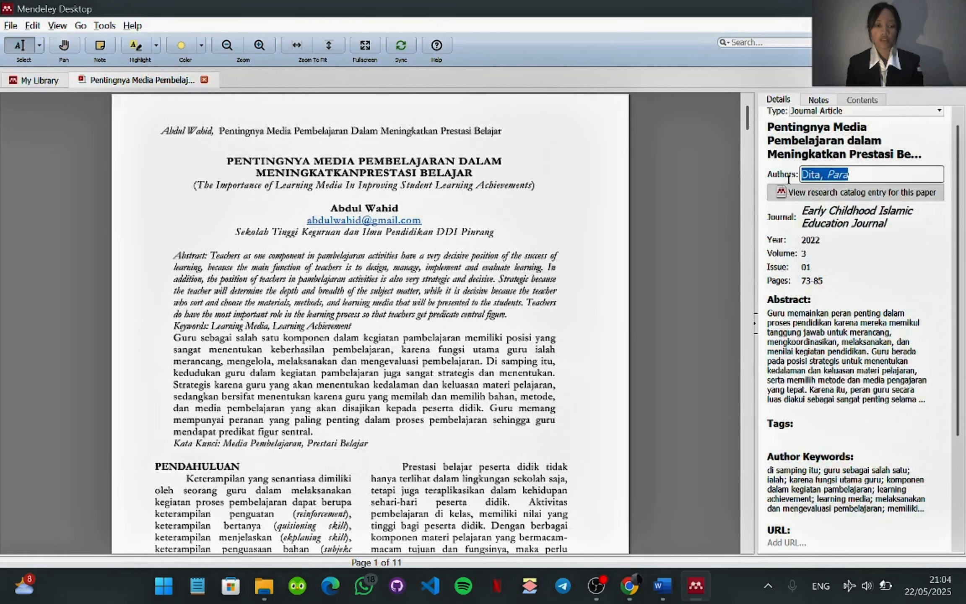
key(BackSpace)
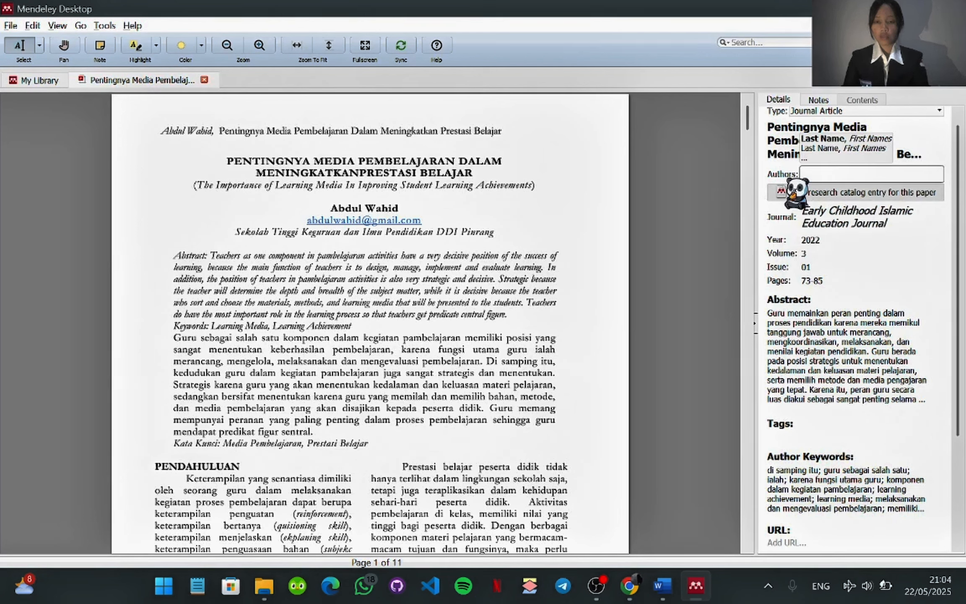
text(Abdul )
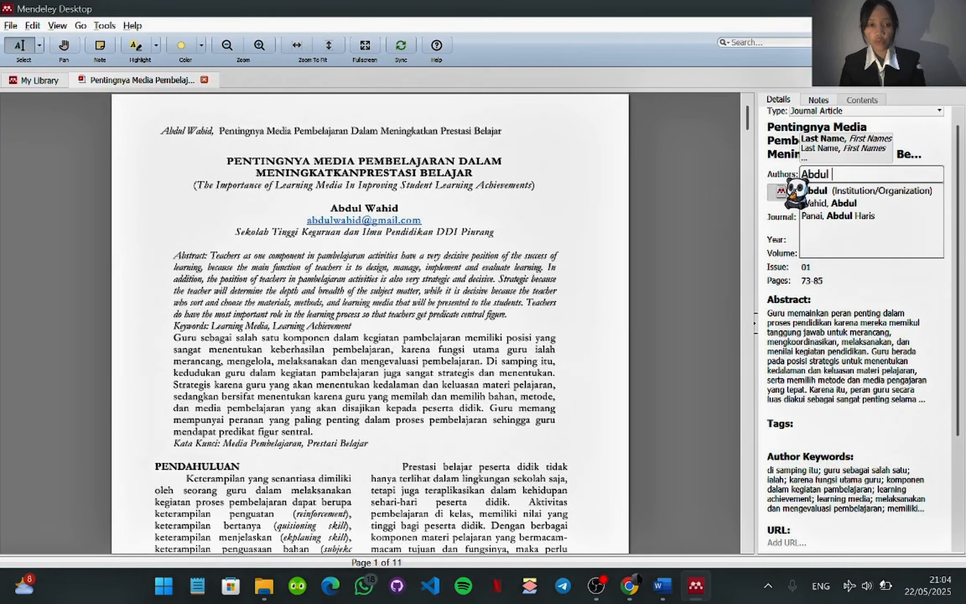
text(Wahid)
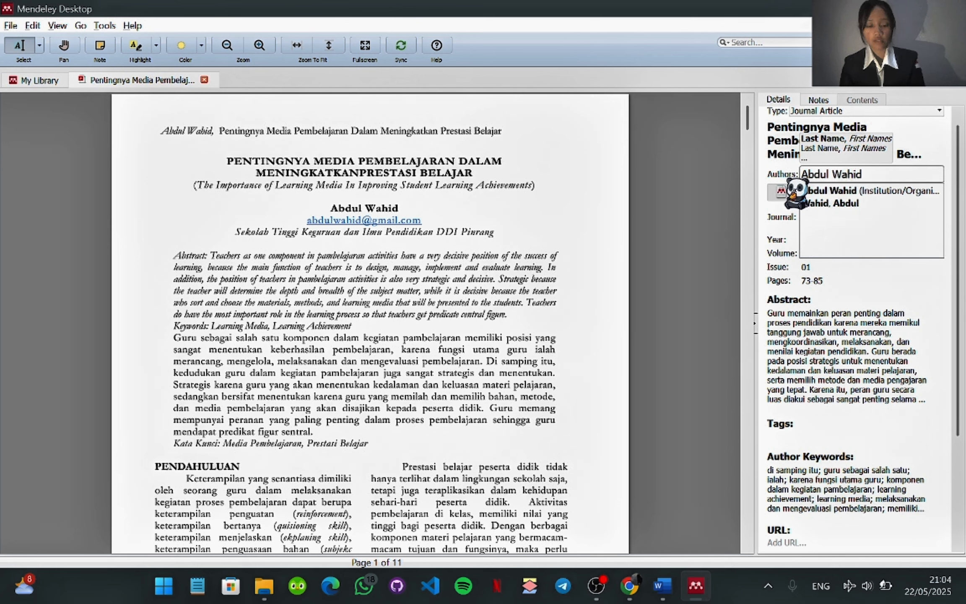
text(,)
click(724, 185)
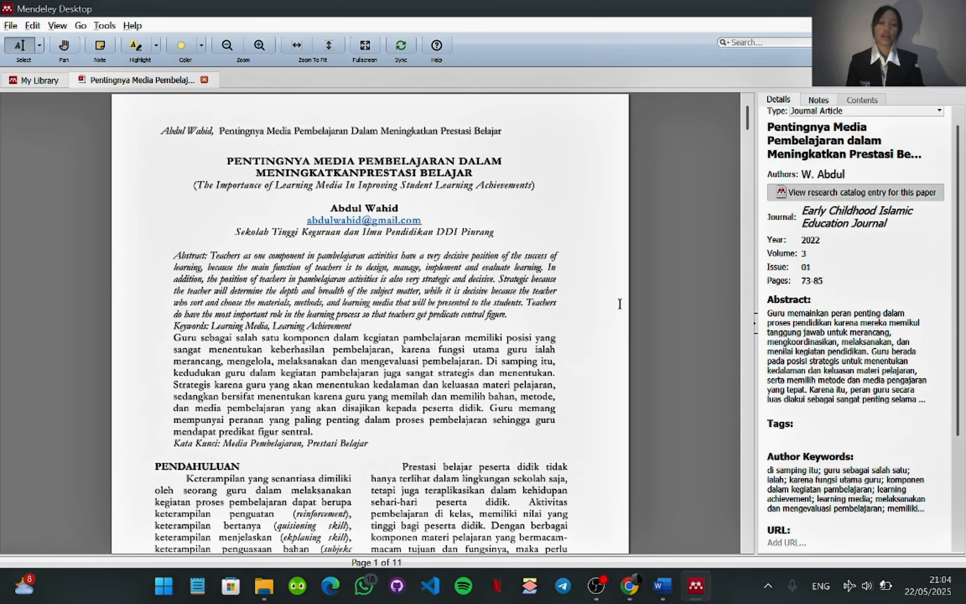
Step: Review the article's remaining details and pages, and check the assignment instructions in Word for the next task
scroll(619, 304, down, 1)
scroll(892, 266, down, 3)
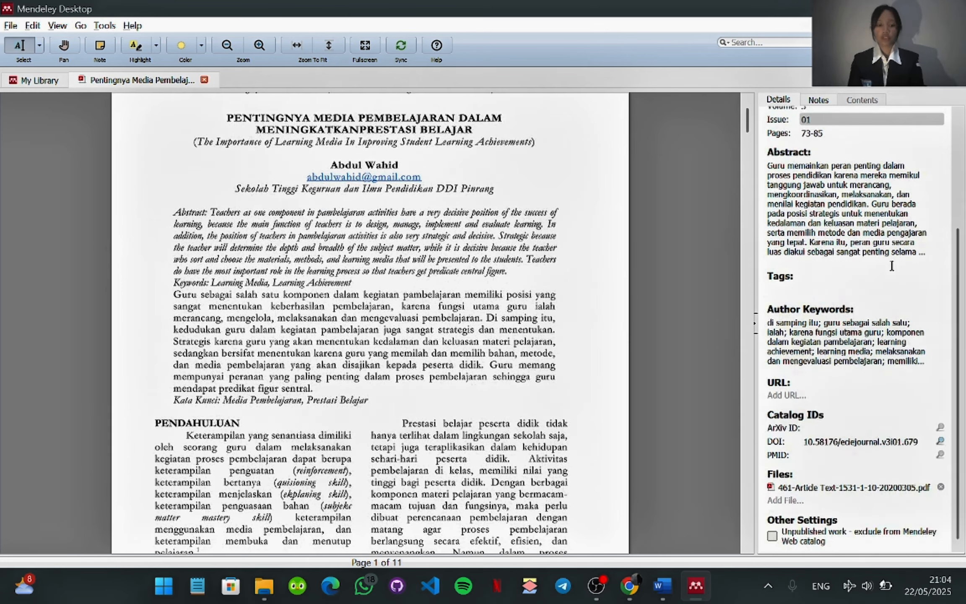
scroll(477, 265, down, 7)
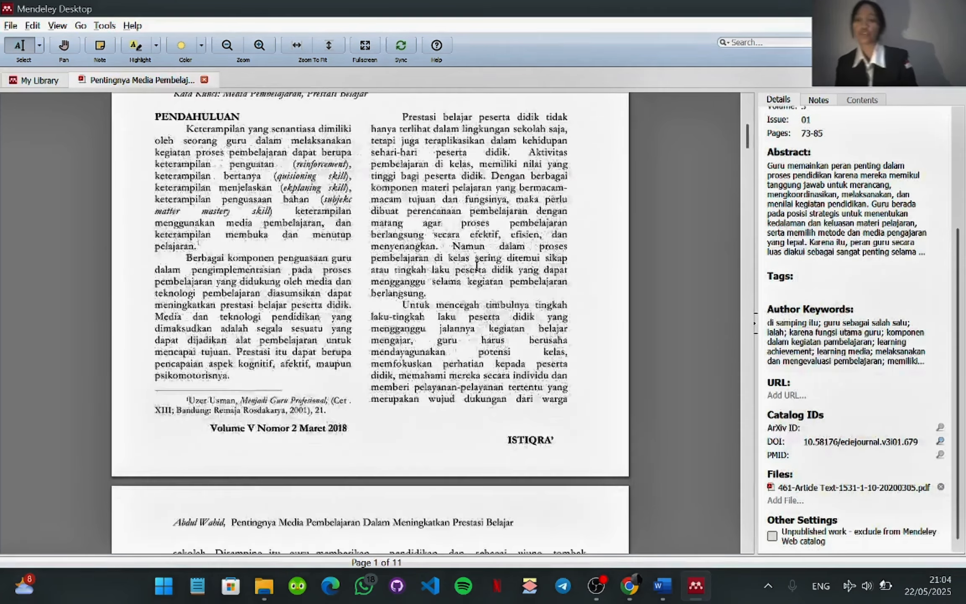
scroll(476, 265, down, 5)
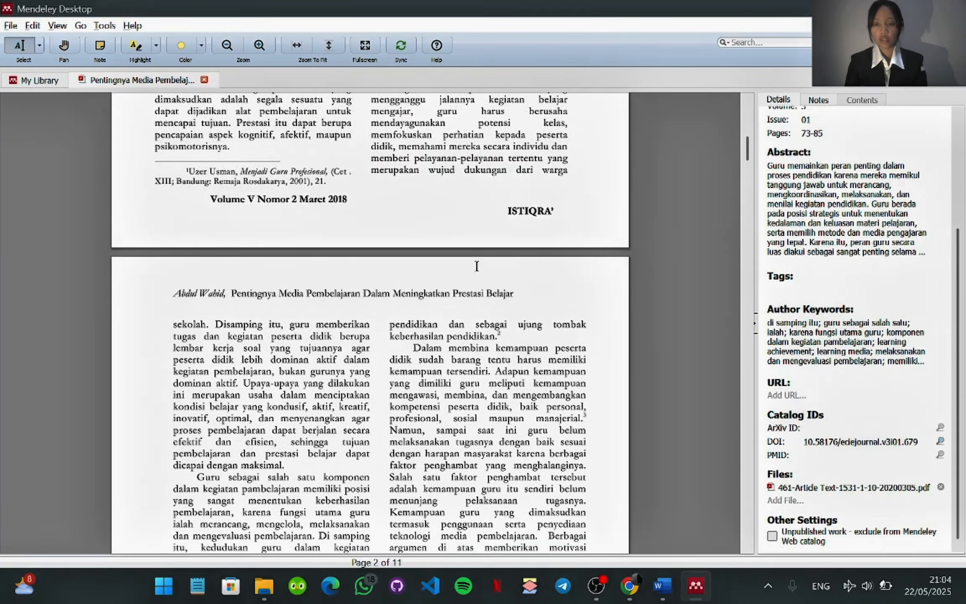
key(alt+Tab)
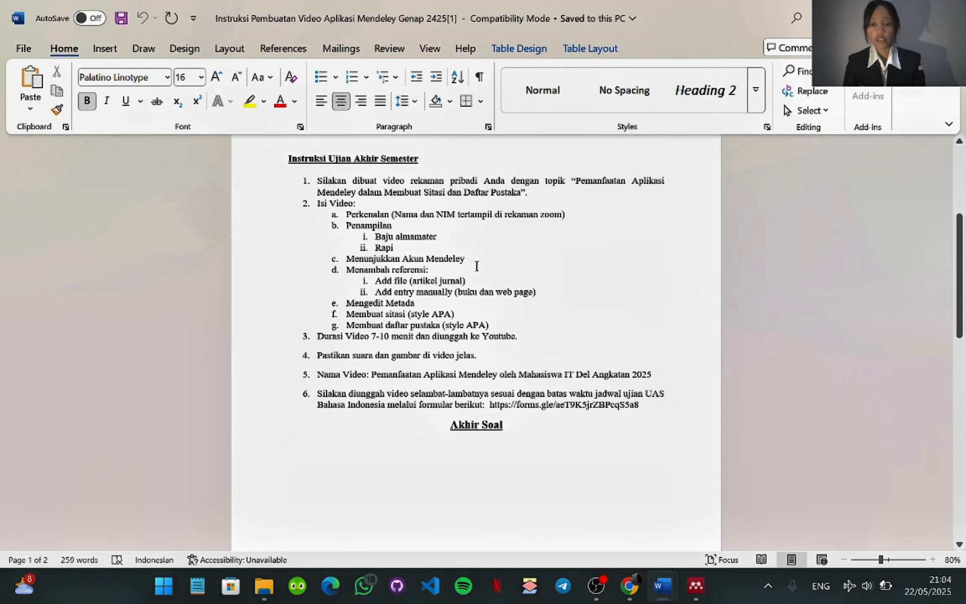
key(alt+Tab)
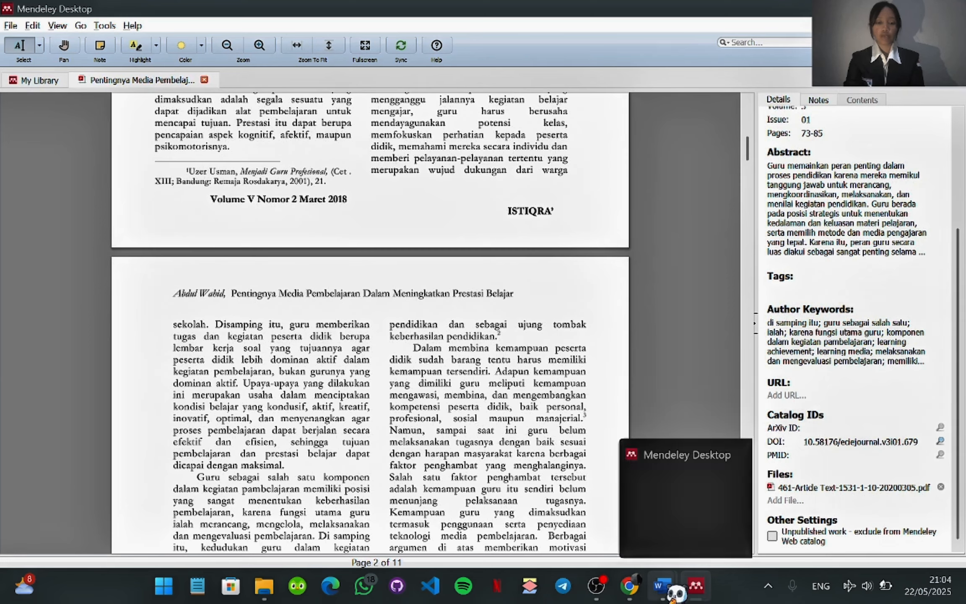
Step: Switch to Document1 in Word and maximize its window
click(608, 540)
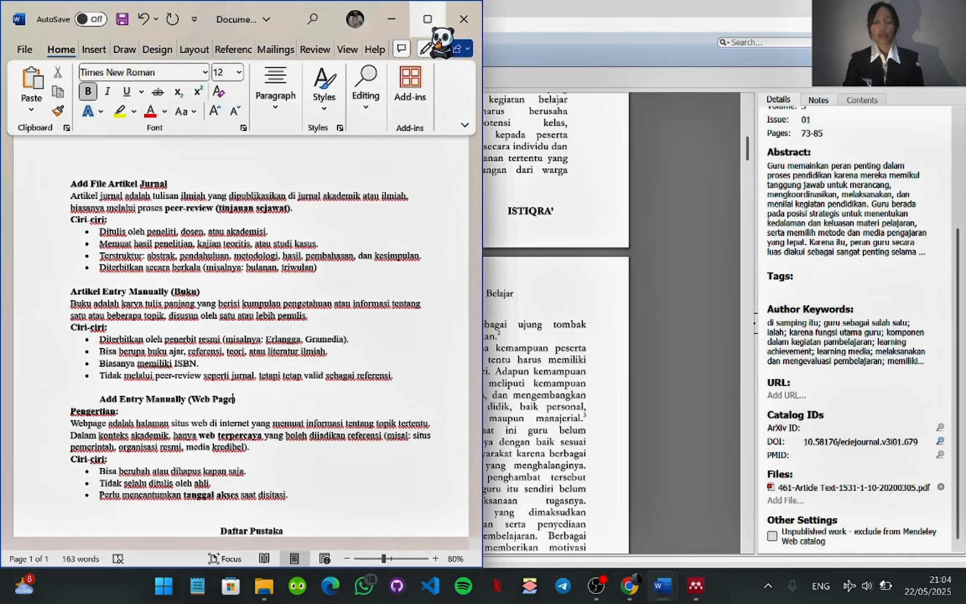
click(427, 19)
scroll(577, 244, down, 1)
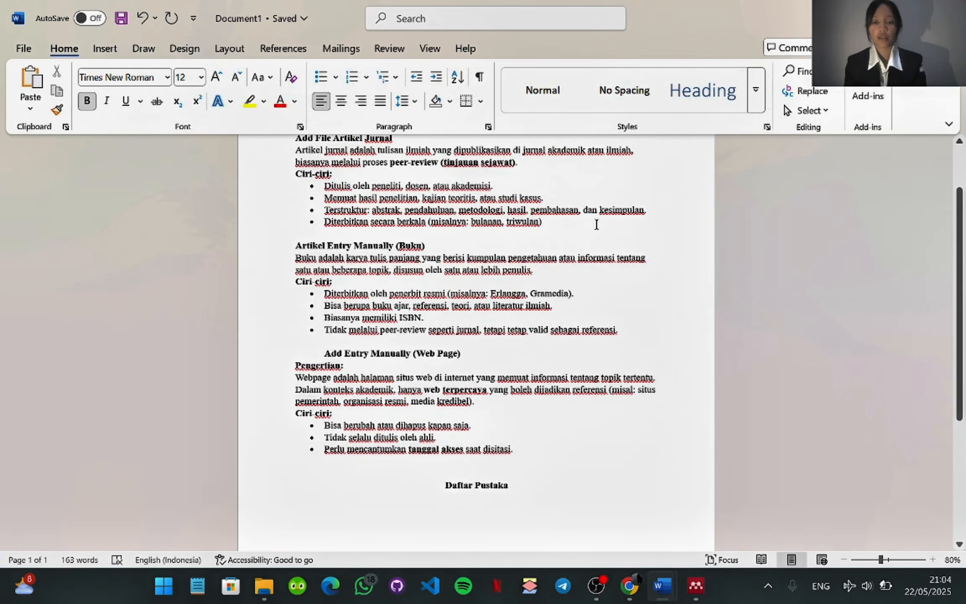
Step: Insert a Mendeley citation of the journal article after the last bullet under "Add File Artikel Jurnal" and end it with a period
click(596, 225)
scroll(596, 224, up, 1)
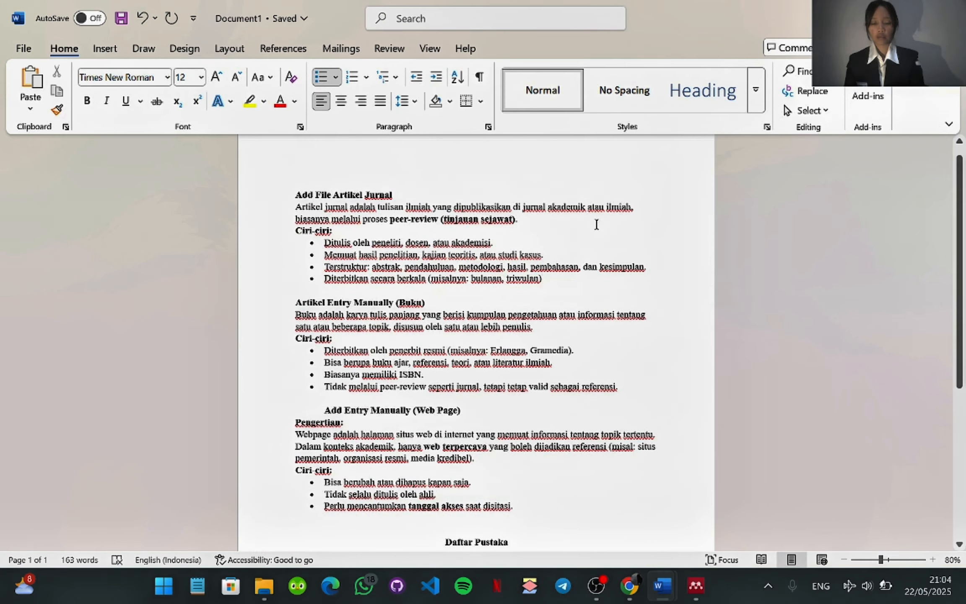
click(283, 49)
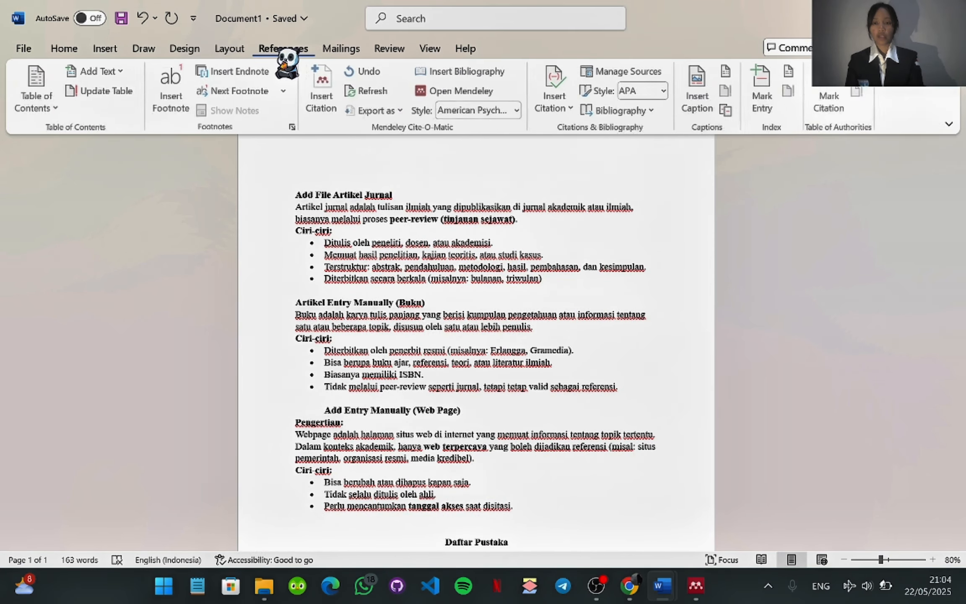
click(325, 99)
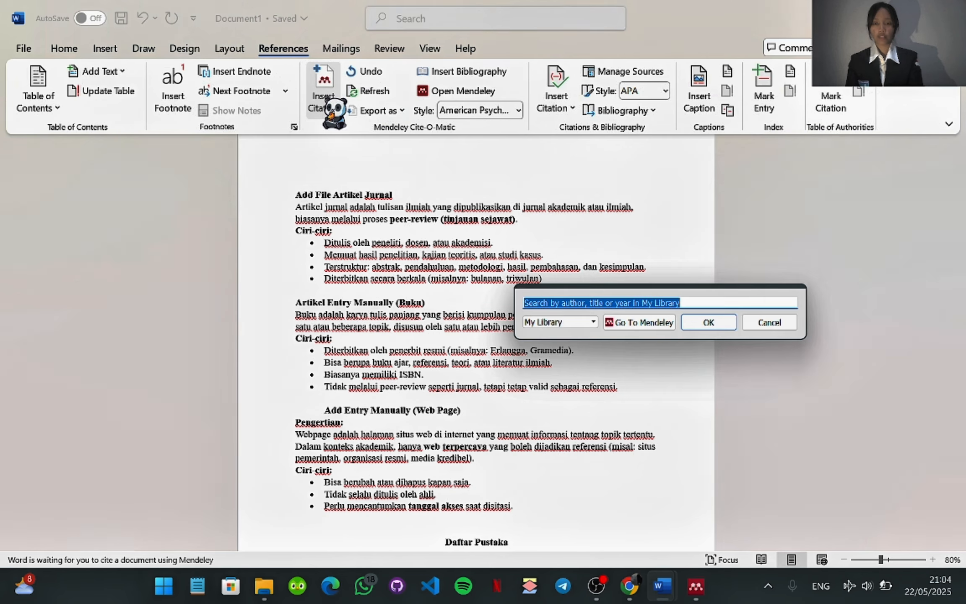
click(620, 329)
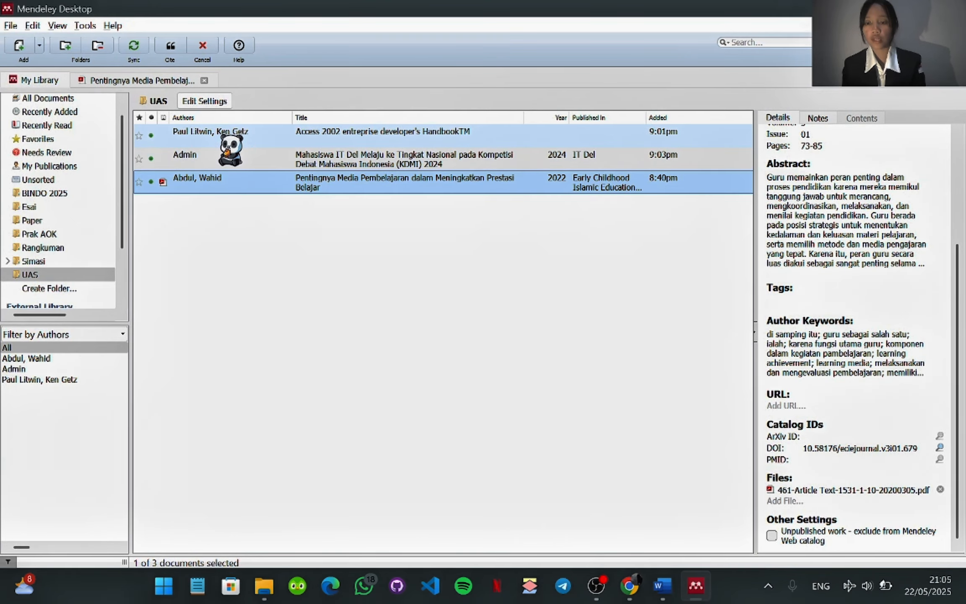
click(170, 47)
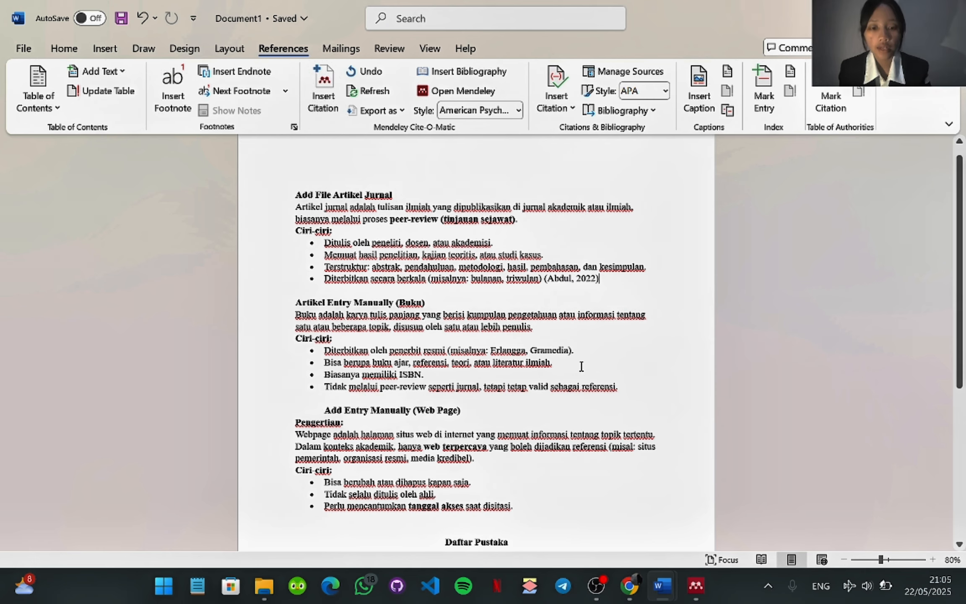
text(.)
Step: Cite the book "Access 2002 entreprise developer's HandbookTM" in the last bullet under "Artikel Entry Manually (Buku)", moving the period after the citation
scroll(587, 273, down, 3)
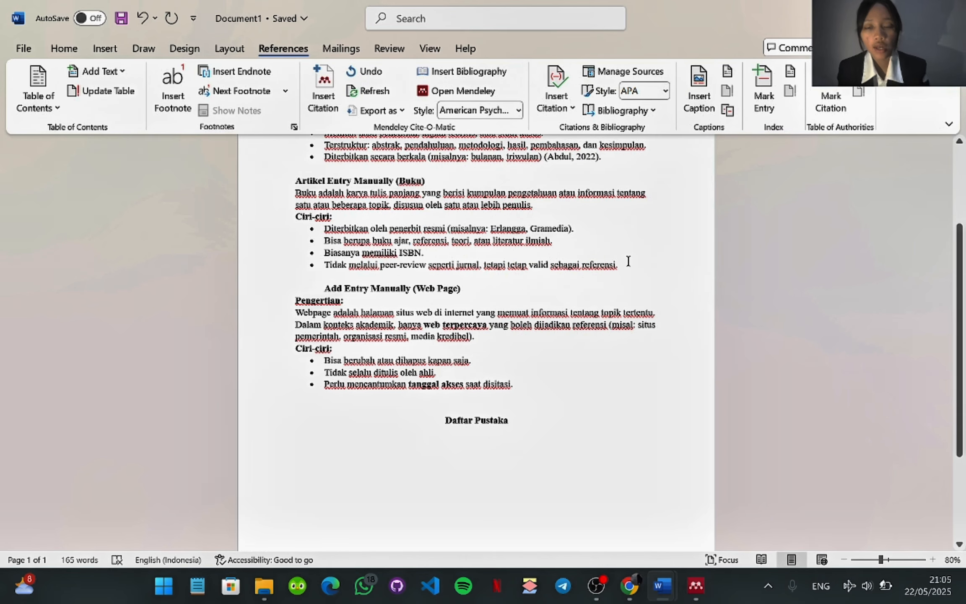
key(BackSpace)
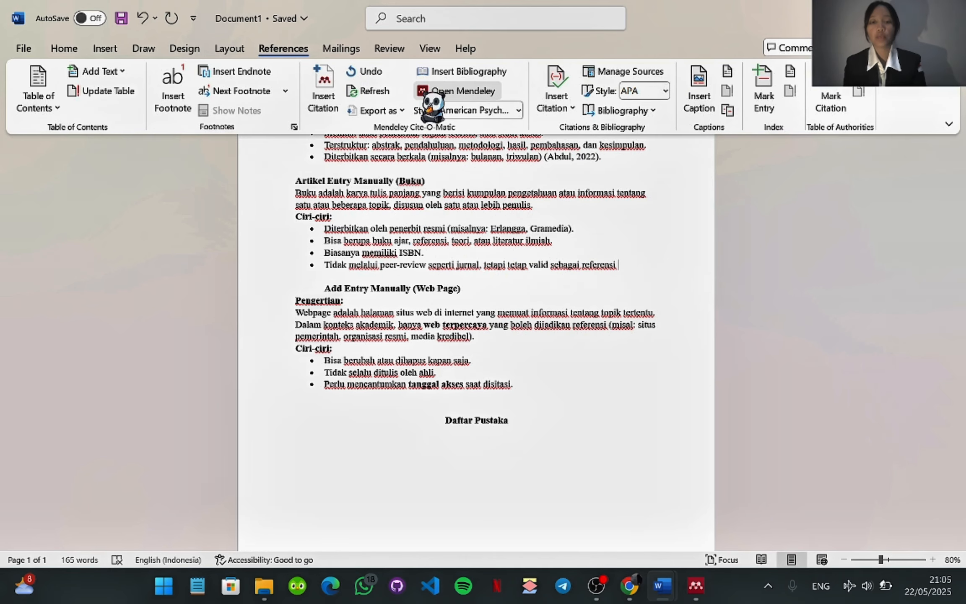
click(323, 88)
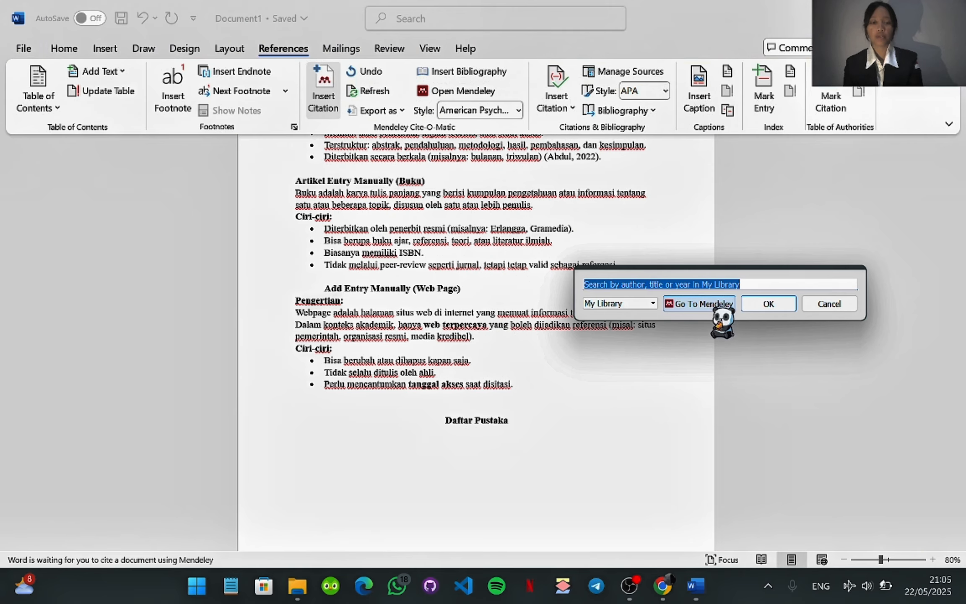
click(705, 304)
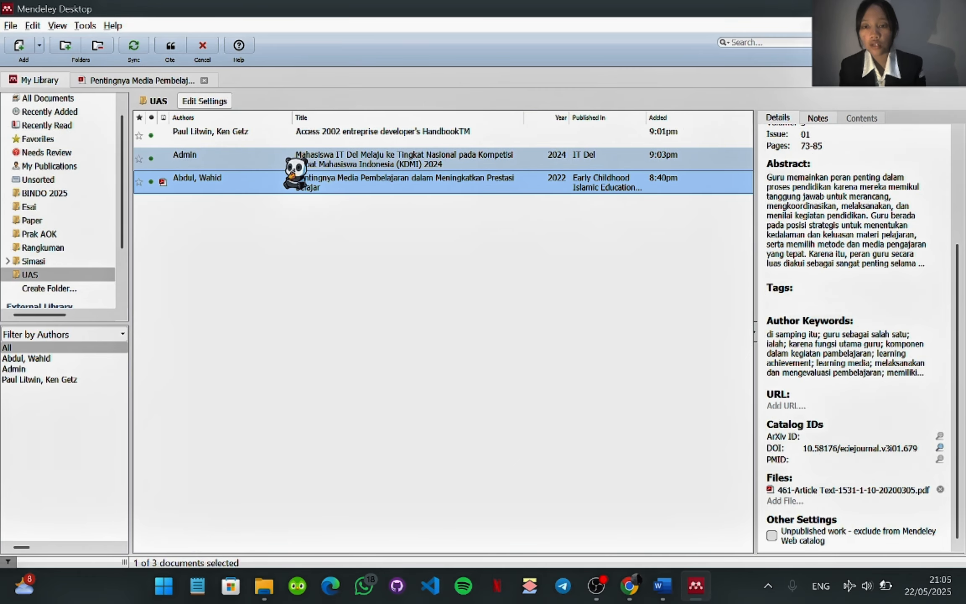
click(300, 131)
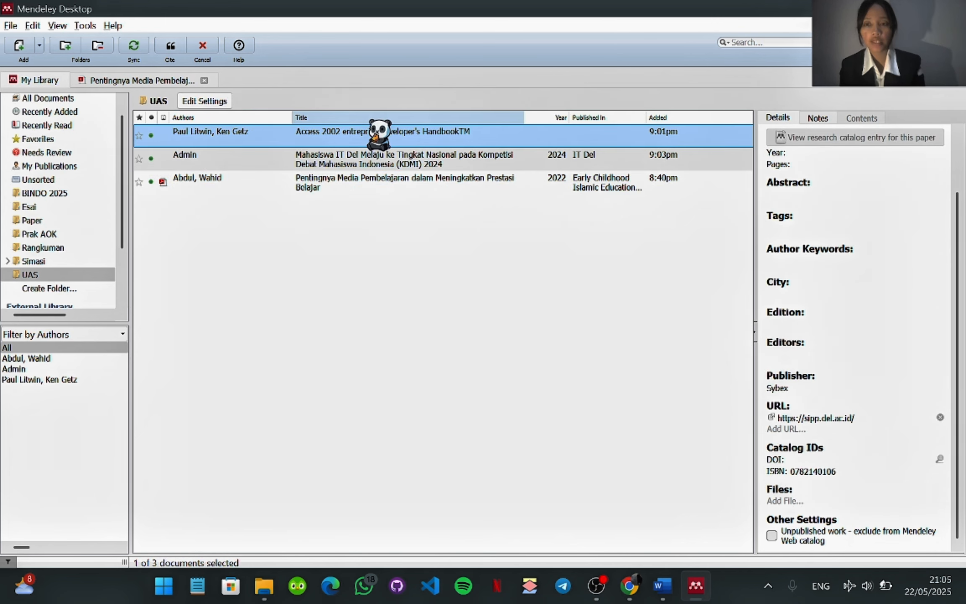
click(170, 45)
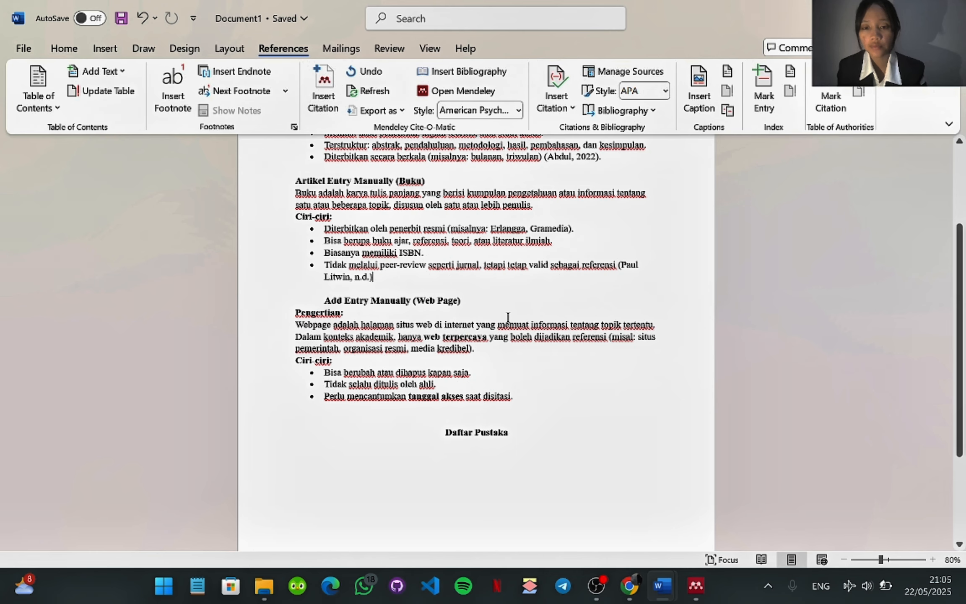
click(466, 293)
scroll(466, 292, down, 1)
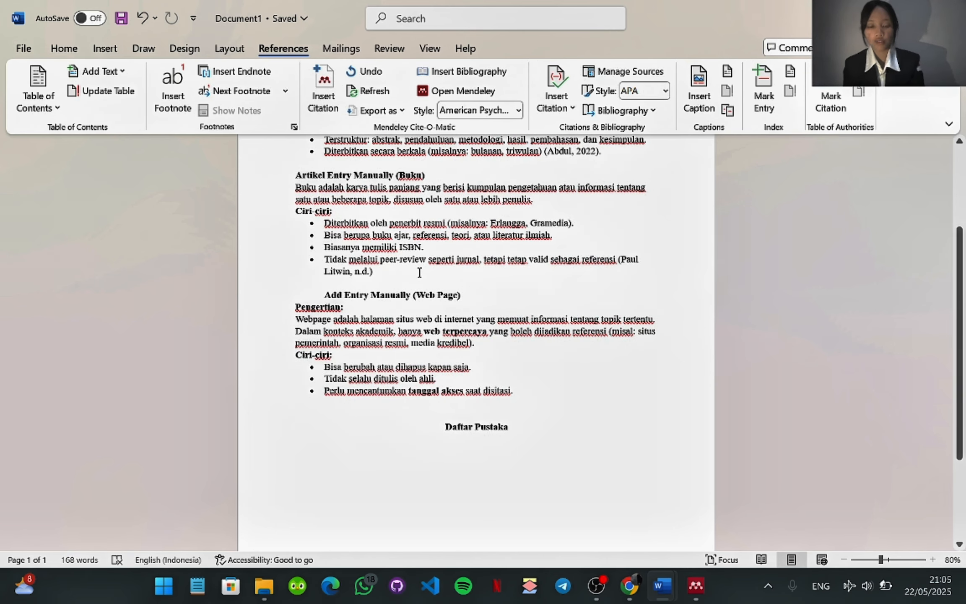
text(.)
Step: Cite the IT Del web page in the last bullet under "Add Entry Manually (Web Page)", placing the period after the citation
scroll(536, 344, down, 1)
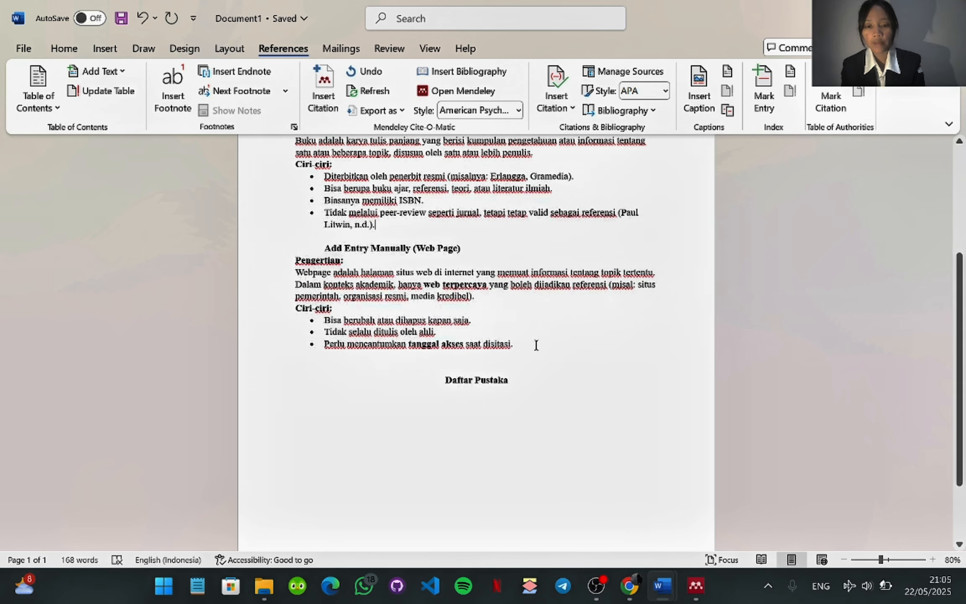
click(323, 88)
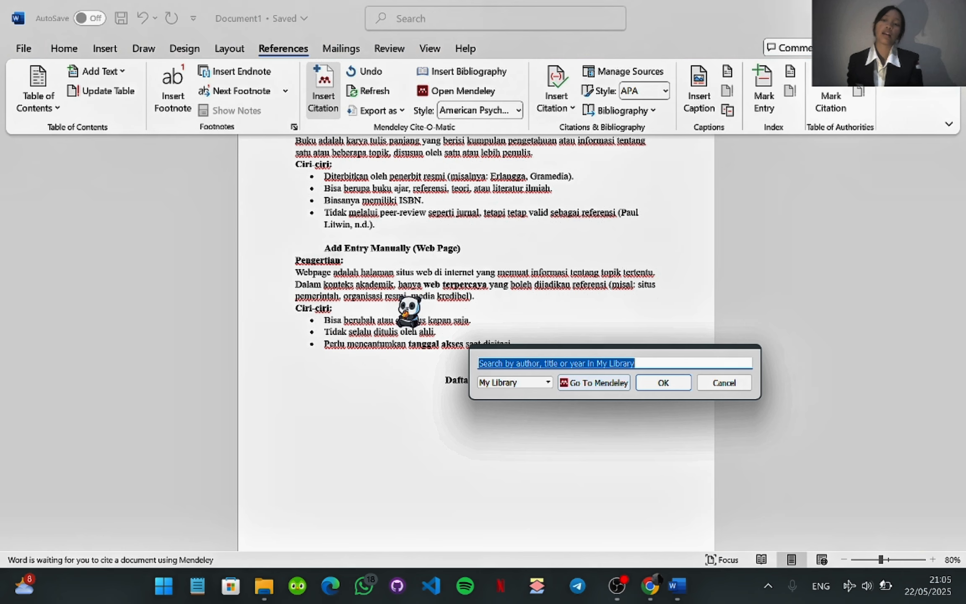
click(603, 382)
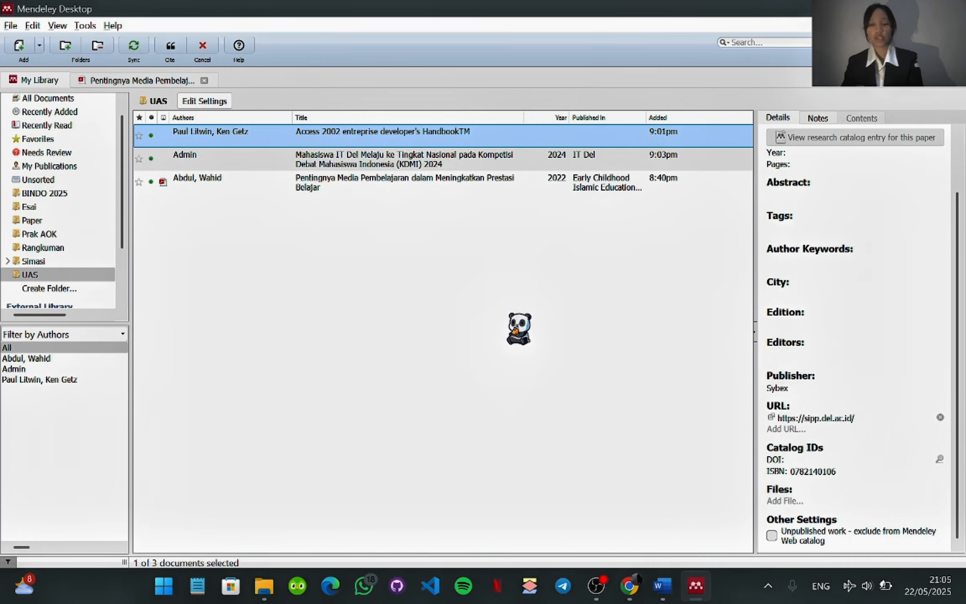
click(197, 163)
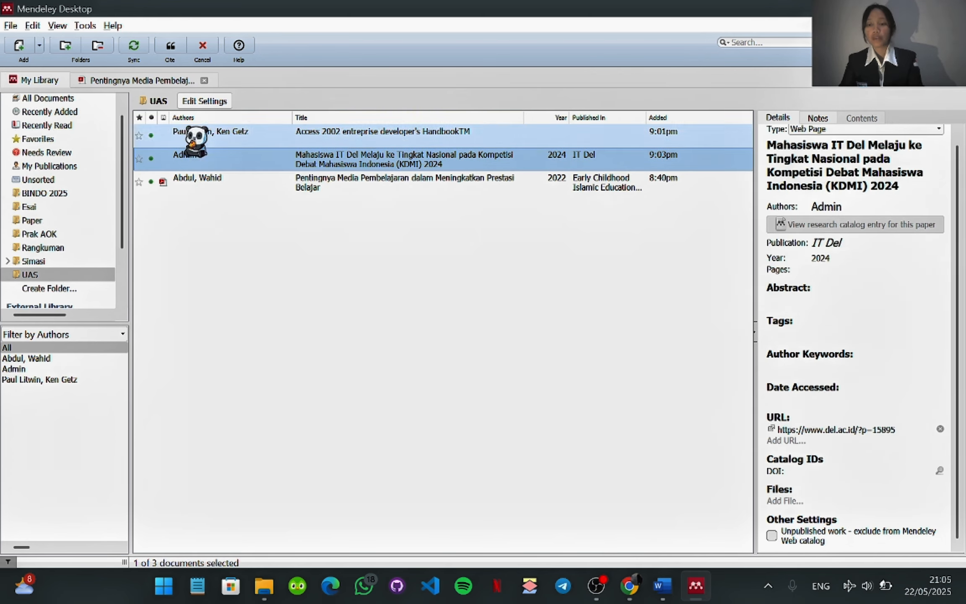
click(170, 47)
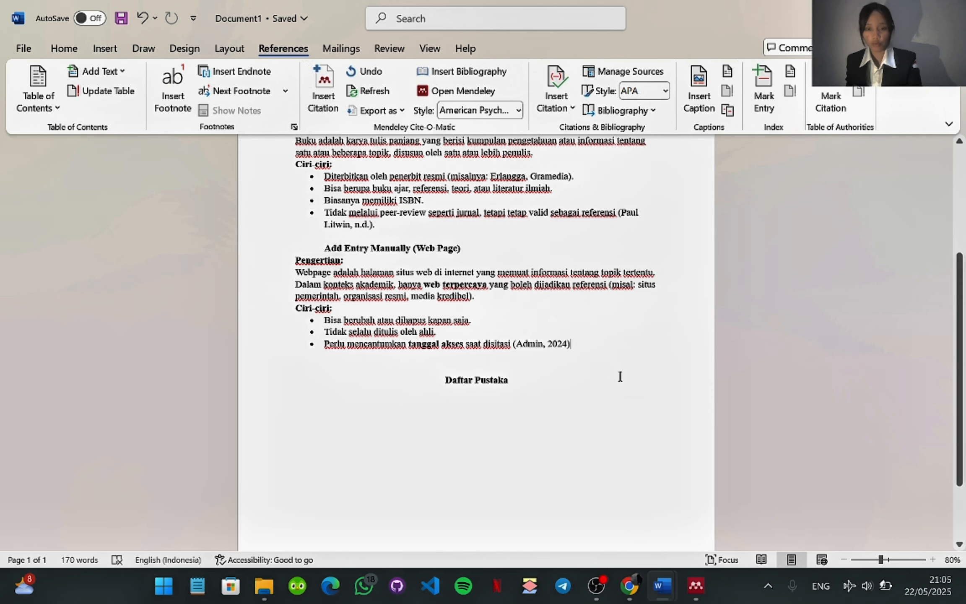
text(.)
scroll(604, 386, down, 2)
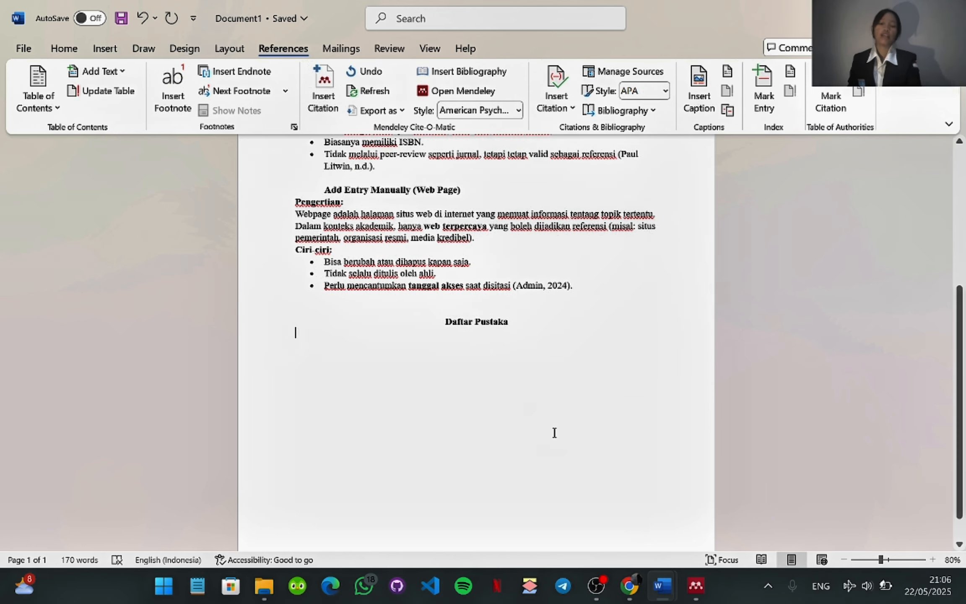
Step: Set the Mendeley citation style to American Psychological Association 7th edition for the bibliography in the document
click(554, 432)
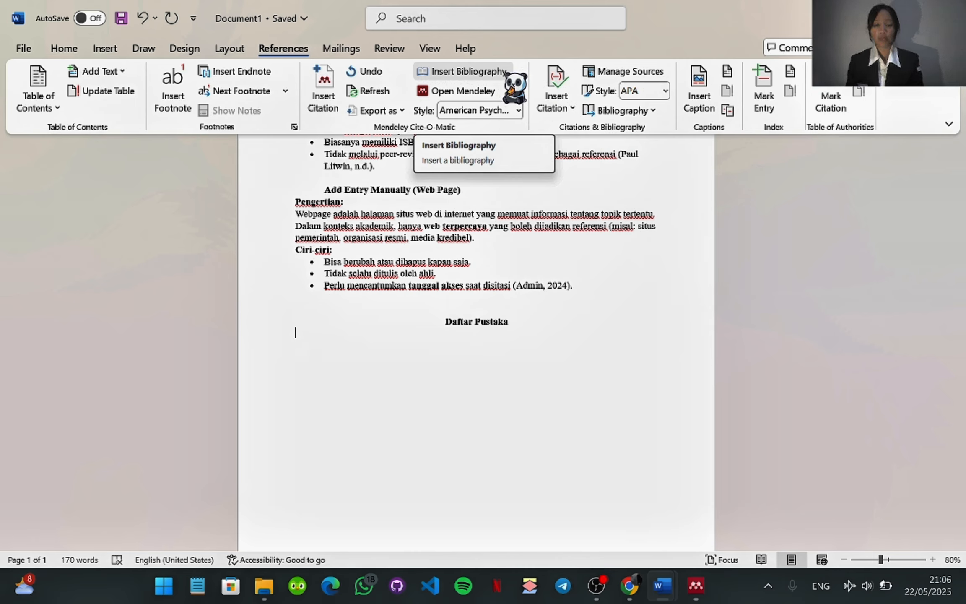
click(518, 110)
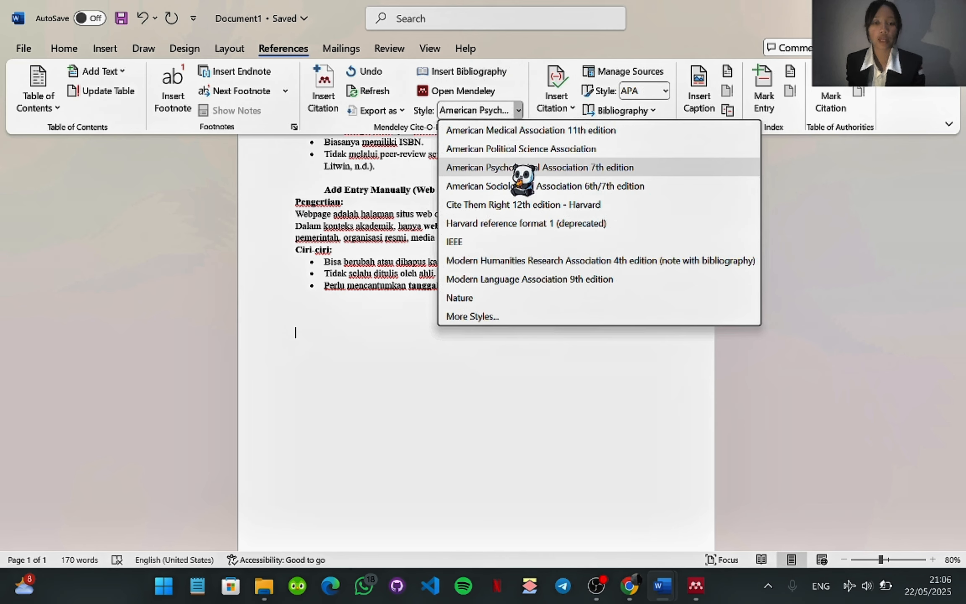
click(667, 168)
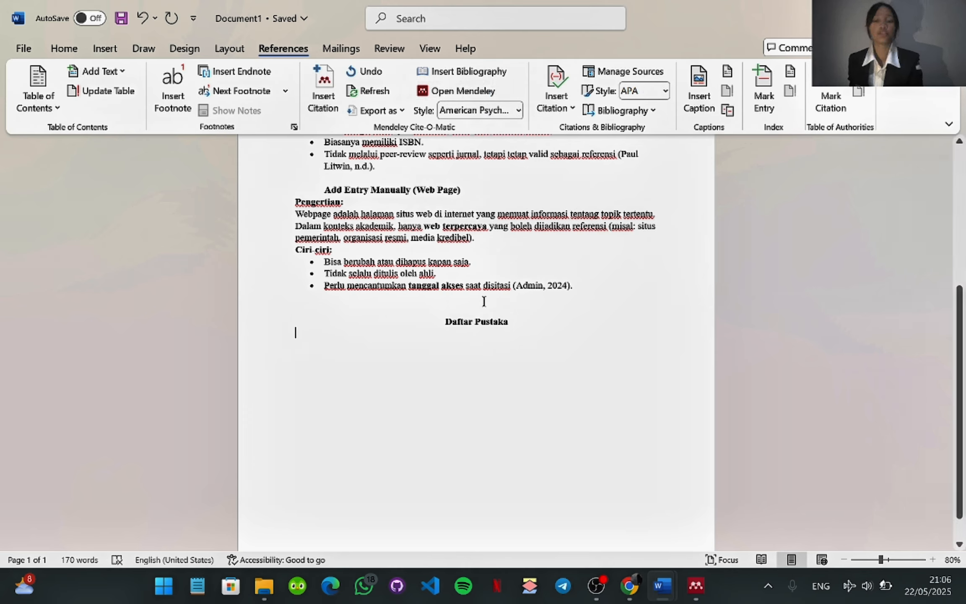
Step: Insert the Mendeley bibliography under the "Daftar Pustaka" heading and add an empty line between the heading and the first entry
click(455, 74)
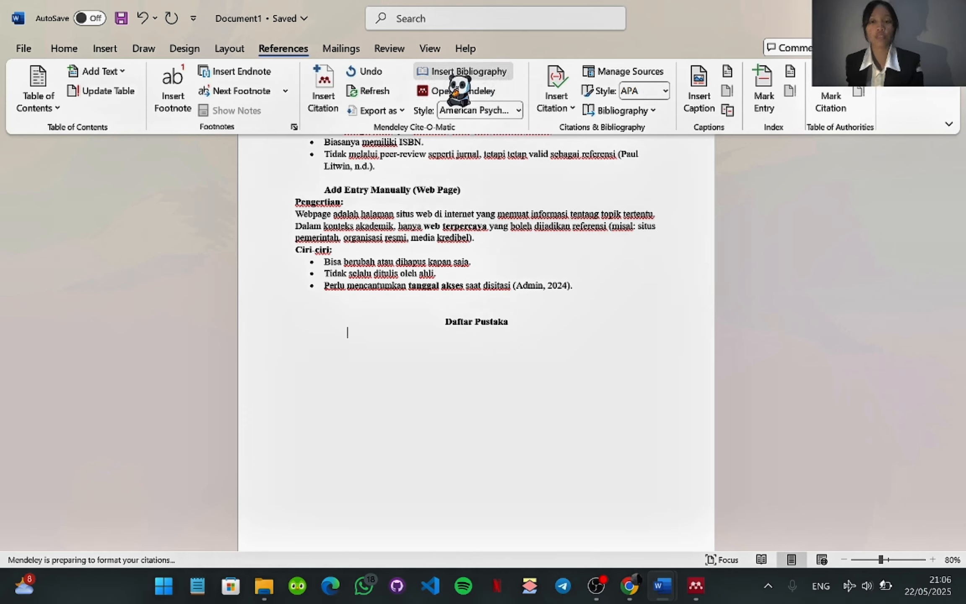
scroll(462, 400, down, 1)
ctrl+scroll(462, 405, up, 3)
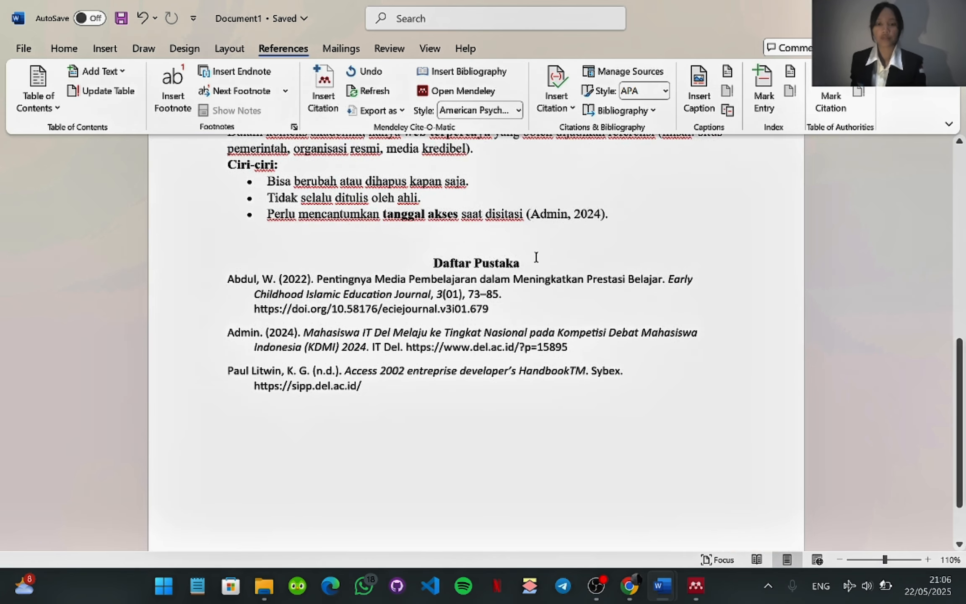
click(536, 257)
key(Return)
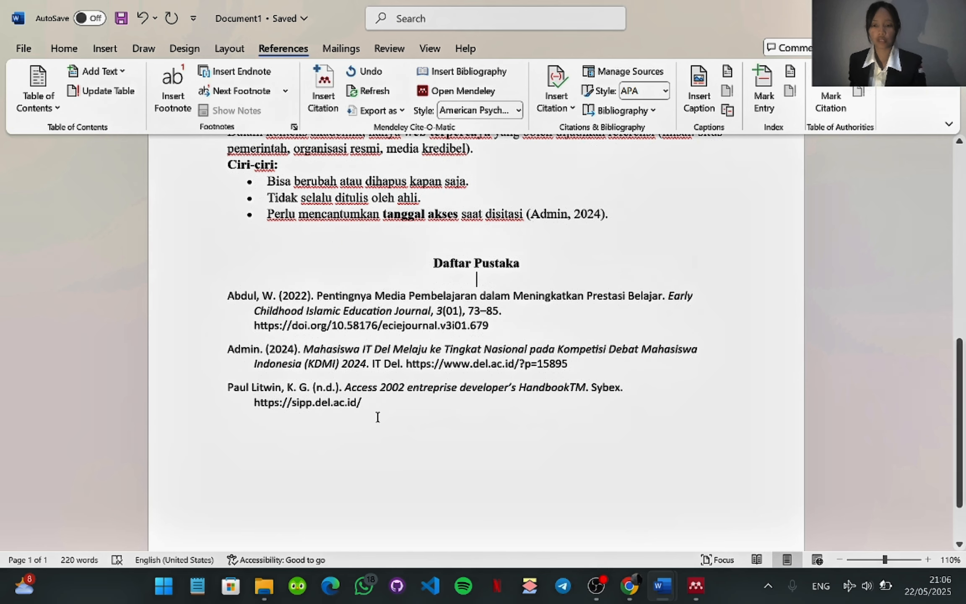
Step: Select the whole bibliography and check which citation styles are available for Mendeley and for Word's own references
drag(377, 416, 216, 283)
click(518, 110)
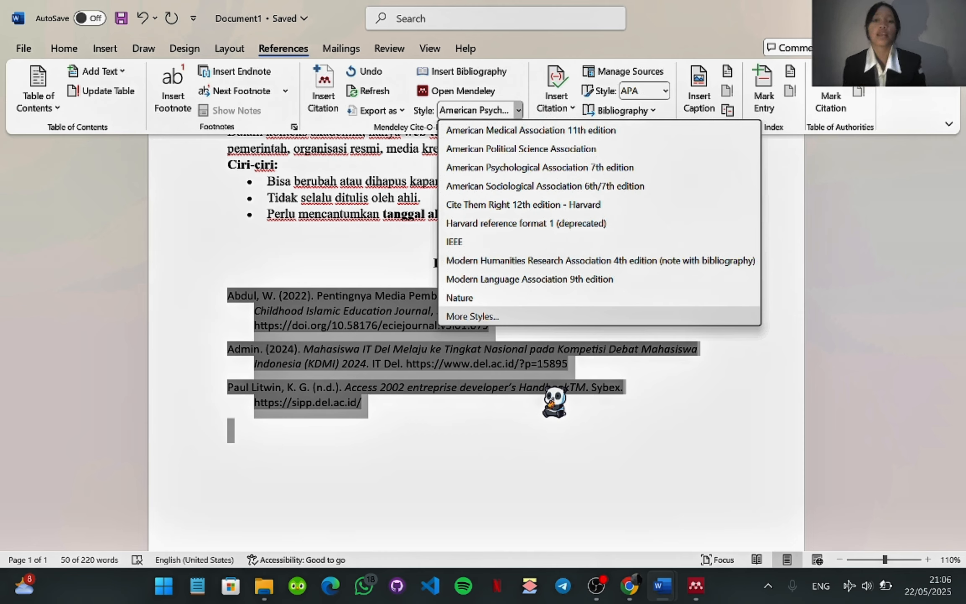
click(621, 47)
drag(566, 53, 563, 110)
click(654, 77)
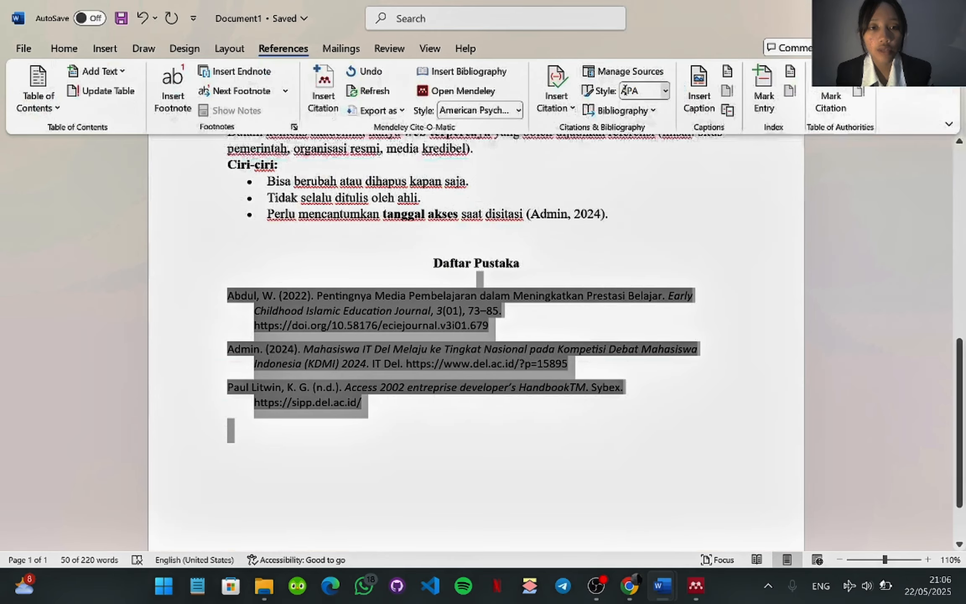
click(664, 96)
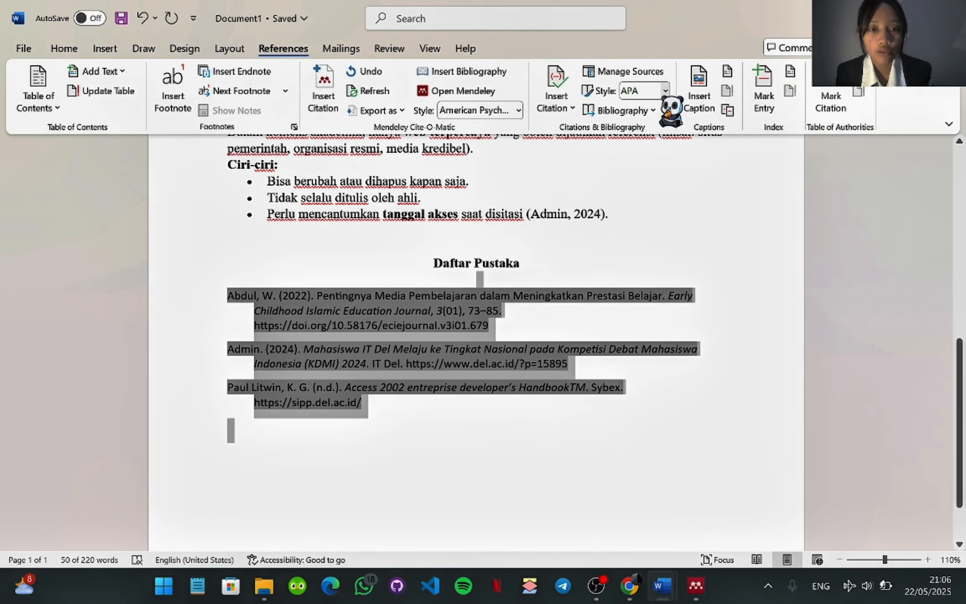
click(580, 174)
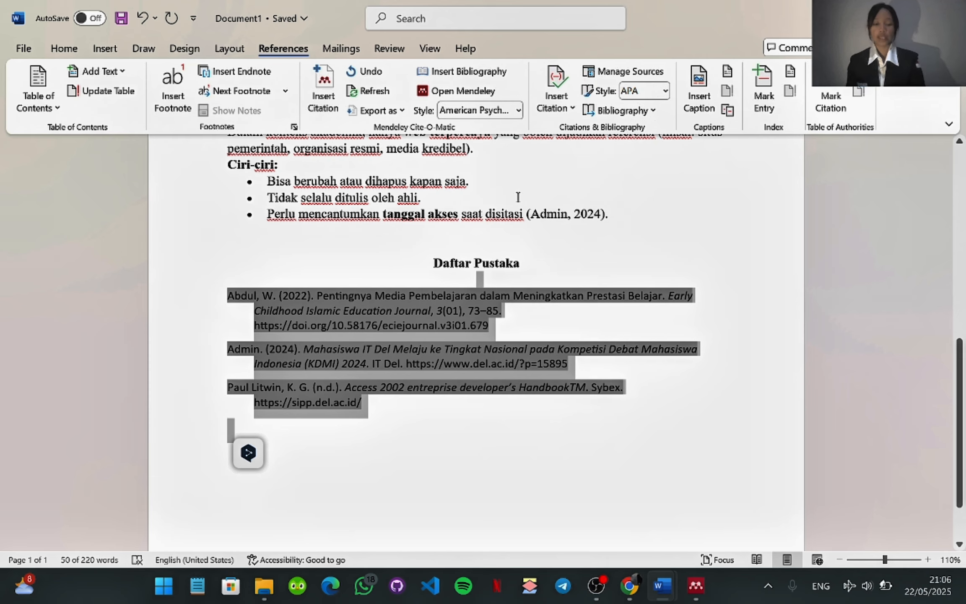
Step: Switch to the "Instruksi Pembuatan Video Aplikasi Mendeley" document in Word and review the list of required assignment items
click(696, 585)
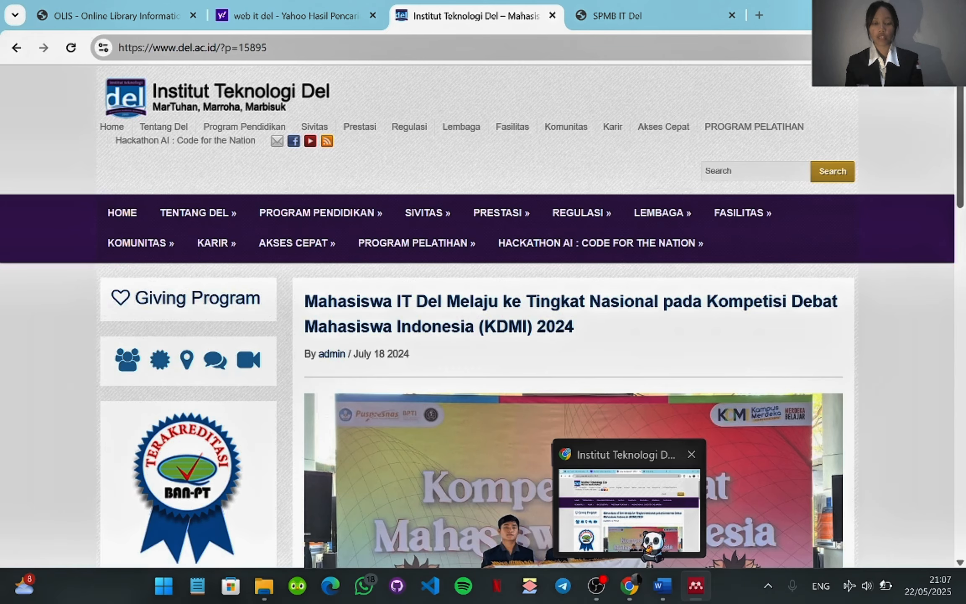
mouse_move(662, 595)
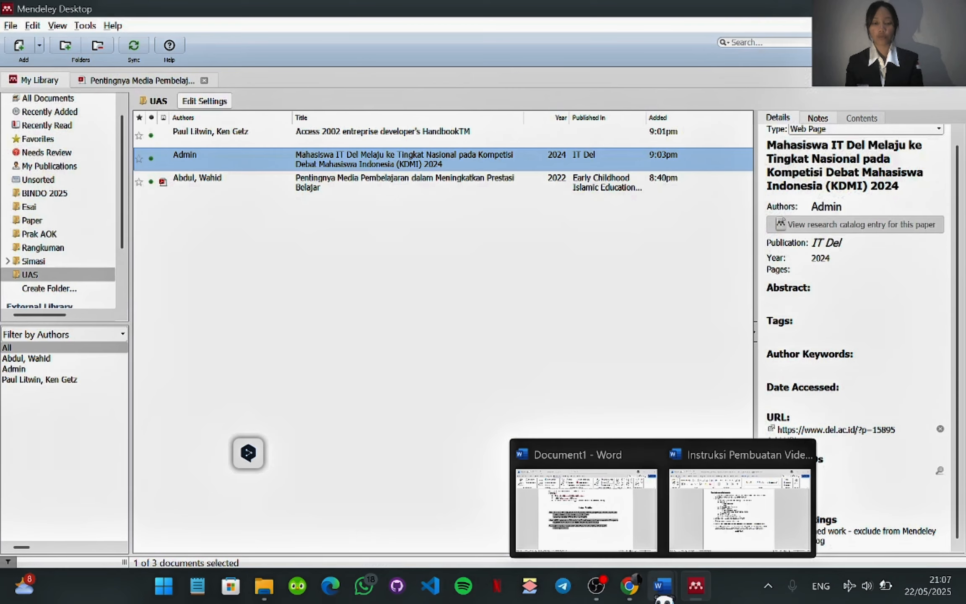
click(734, 524)
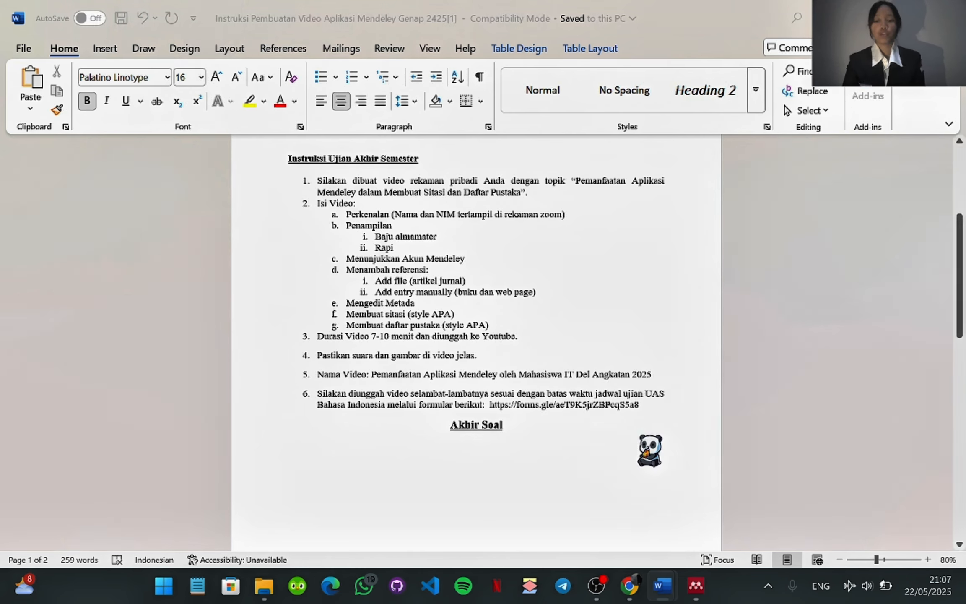
Step: Switch back to Mendeley Desktop and show the available ways of adding a reference to the library
key(alt+Tab)
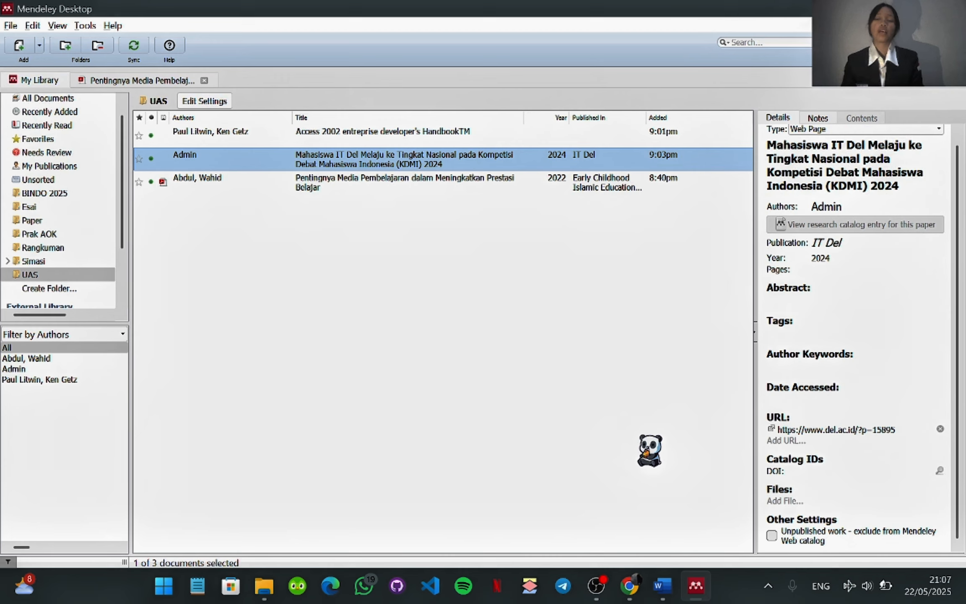
click(39, 46)
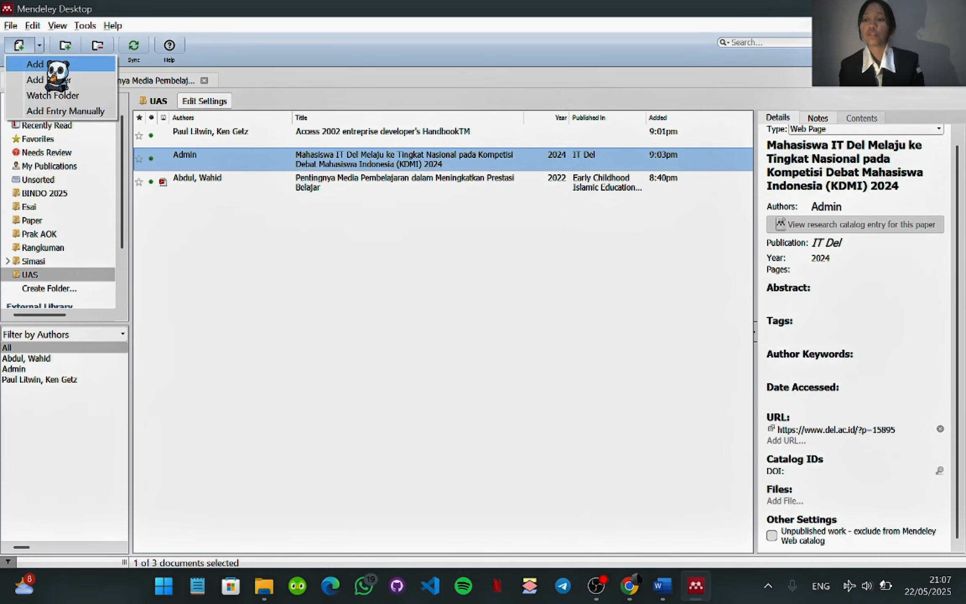